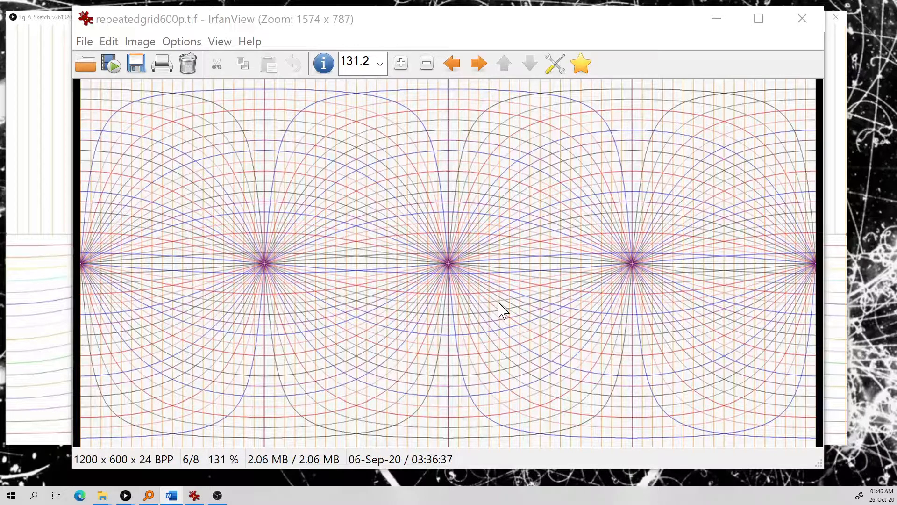
# Switch from the repeatedgrid600p.tif image to the Eq A Sketch drawing window and bring it in front of its information window
pyautogui.moveTo(367, 28); pyautogui.dragTo(387, 27)
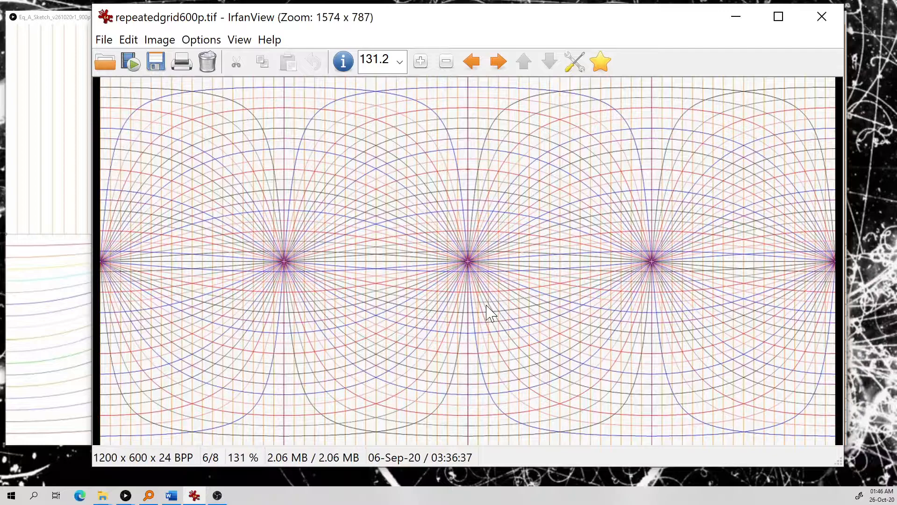
pyautogui.click(63, 25)
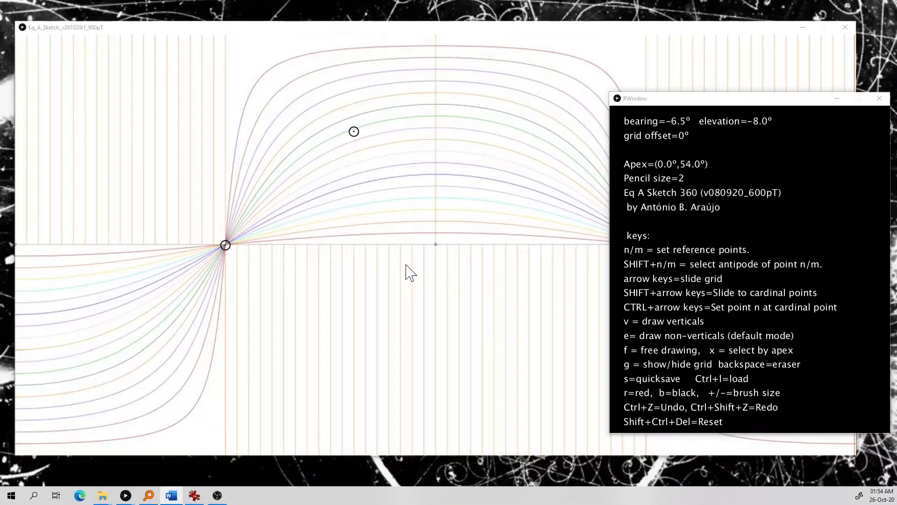
pyautogui.click(395, 287)
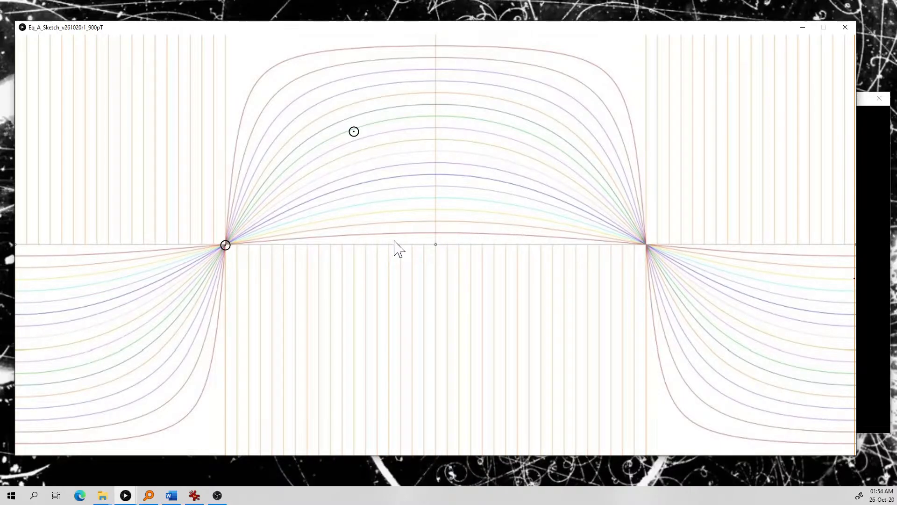
pyautogui.moveTo(396, 28); pyautogui.dragTo(400, 27)
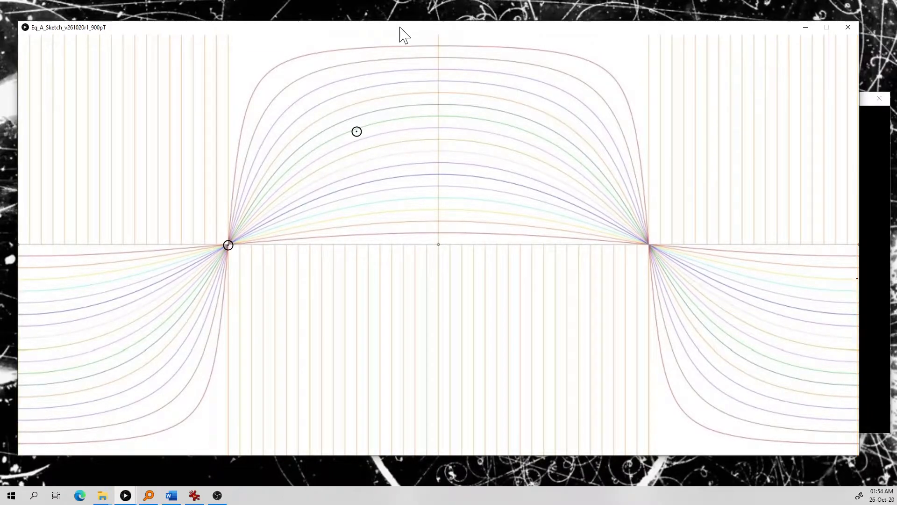
pyautogui.moveTo(399, 28); pyautogui.dragTo(399, 28)
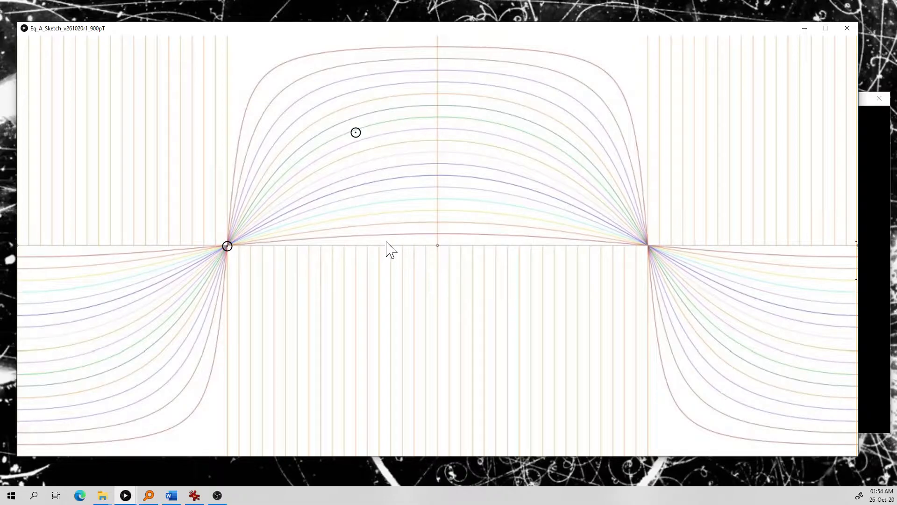
# Draw a descending black line across the horizon through one reference point above it and another below it
pyautogui.press('Right')
pyautogui.press('Right')
pyautogui.press('Right')
pyautogui.press('Right')
pyautogui.press('Right')
pyautogui.press('Right')
pyautogui.click(311, 133)
pyautogui.click(541, 297)
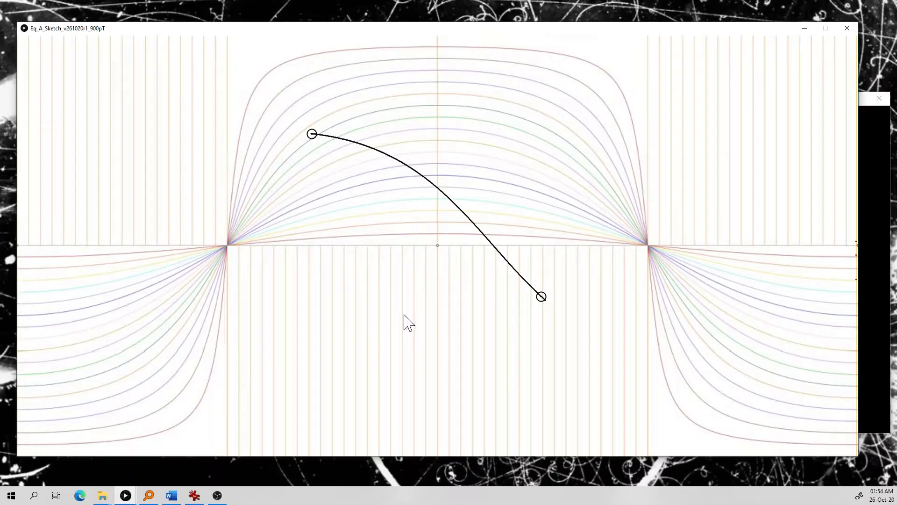
# Draw two more descending lines across the horizon, one on each side of the first, each guided by two new reference points
pyautogui.click(420, 106)
pyautogui.click(601, 303)
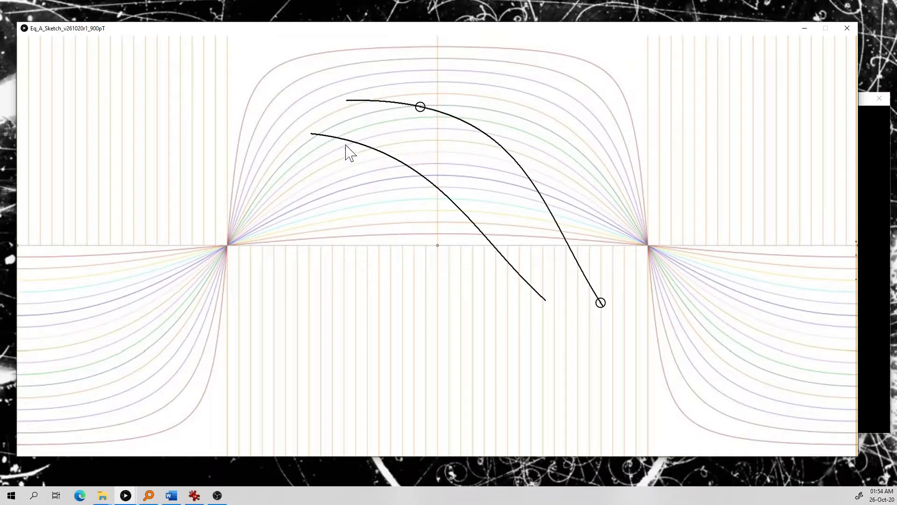
pyautogui.click(274, 219)
pyautogui.click(442, 371)
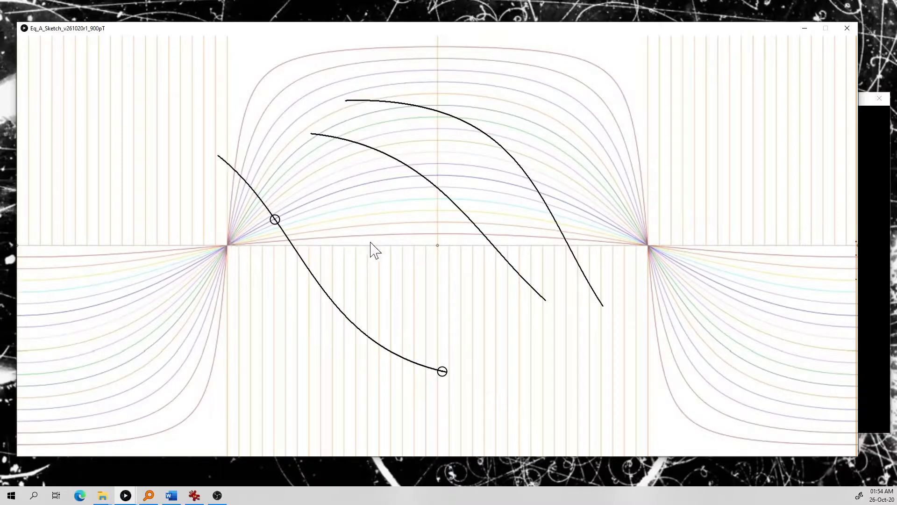
# Draw a shallow line crossing the horizon near the centre and a deep curve dipping far below the horizon, each through two reference points
pyautogui.click(361, 223)
pyautogui.click(632, 282)
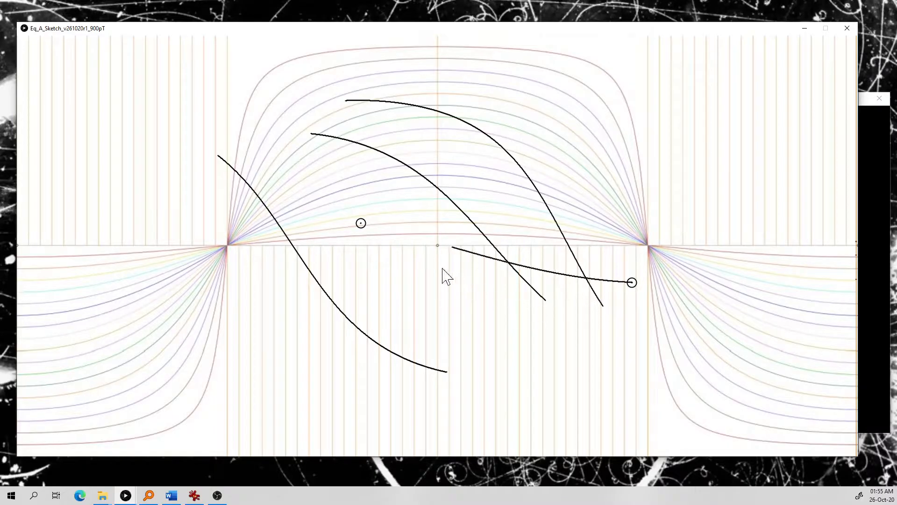
pyautogui.click(243, 277)
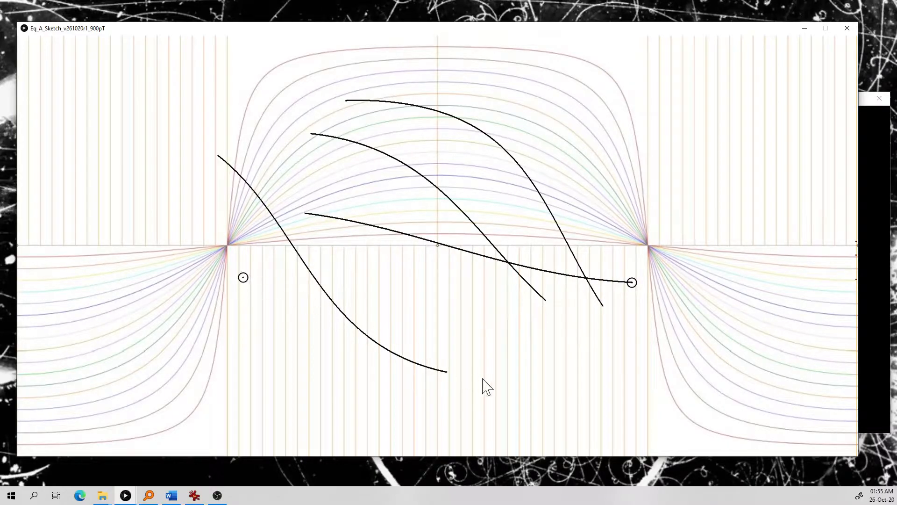
pyautogui.click(500, 424)
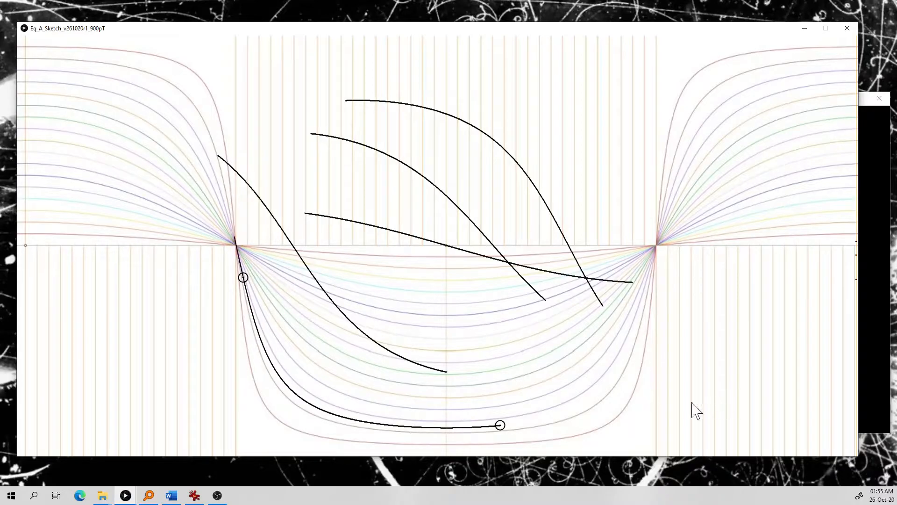
# Slide the grid sideways until its vanishing point coincides with the horizon crossing of the leftmost descending line
pyautogui.press('Right')
pyautogui.press('Right')
pyautogui.press('Right')
pyautogui.press('Right')
pyautogui.press('Right')
pyautogui.press('Right')
pyautogui.press('Right')
pyautogui.press('Right')
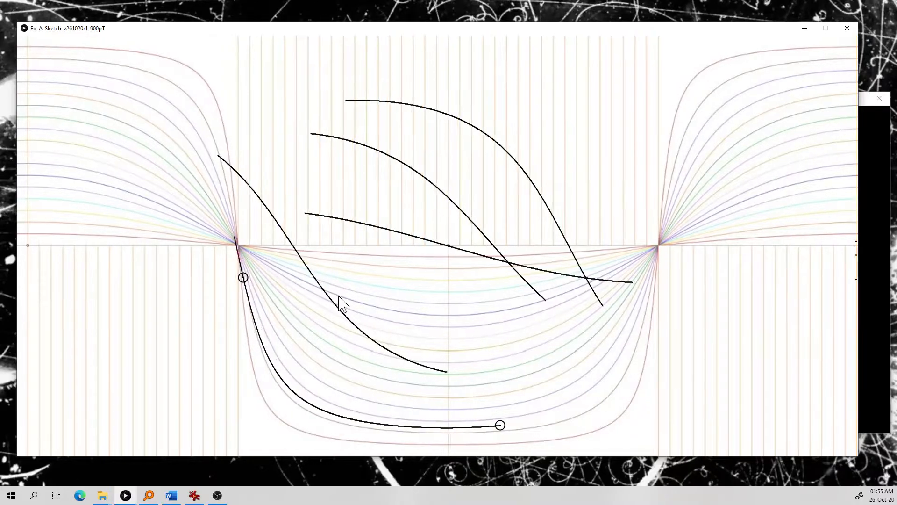
pyautogui.press('Right')
pyautogui.press('Right')
pyautogui.press('Right')
pyautogui.press('Right')
pyautogui.press('Right')
pyautogui.press('Right')
pyautogui.press('Right')
pyautogui.press('Right')
pyautogui.press('Right')
pyautogui.press('Right')
pyautogui.press('Right')
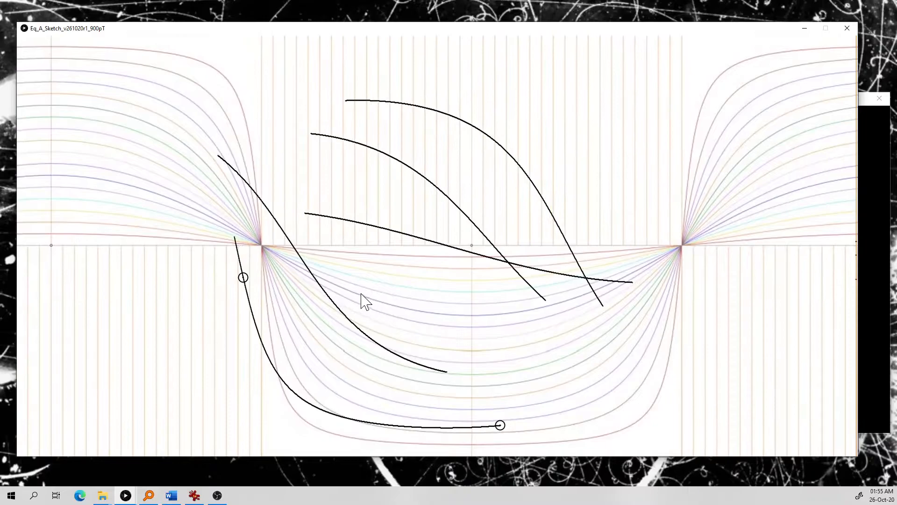
pyautogui.press('Right')
pyautogui.press('Right')
pyautogui.press('Right')
pyautogui.press('Right')
pyautogui.press('Right')
pyautogui.press('Right')
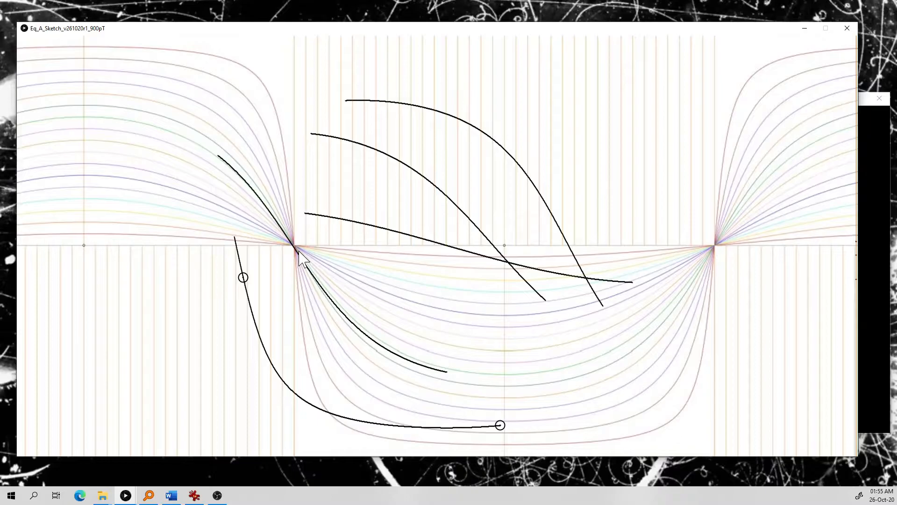
pyautogui.press('Left')
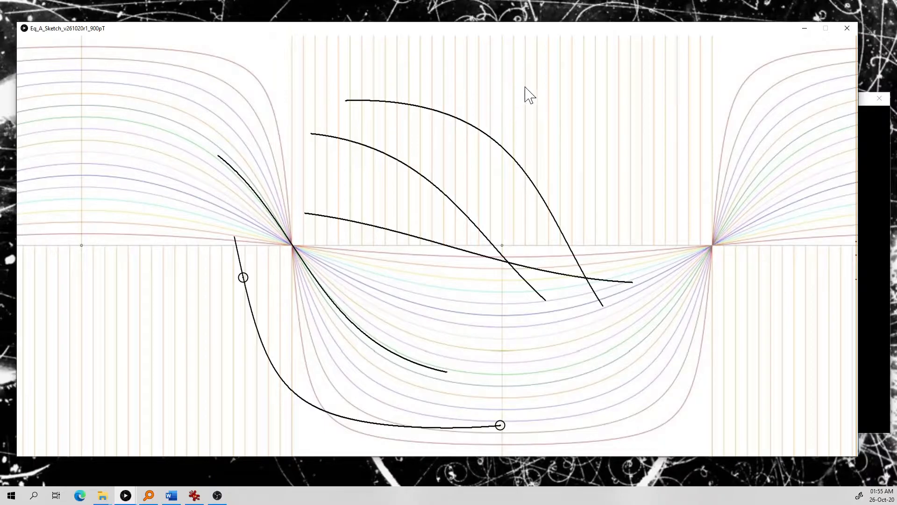
# Draw a line through two reference points above the horizon, extended past both, and a vertical line crossing its lower end
pyautogui.click(485, 78)
pyautogui.click(682, 185)
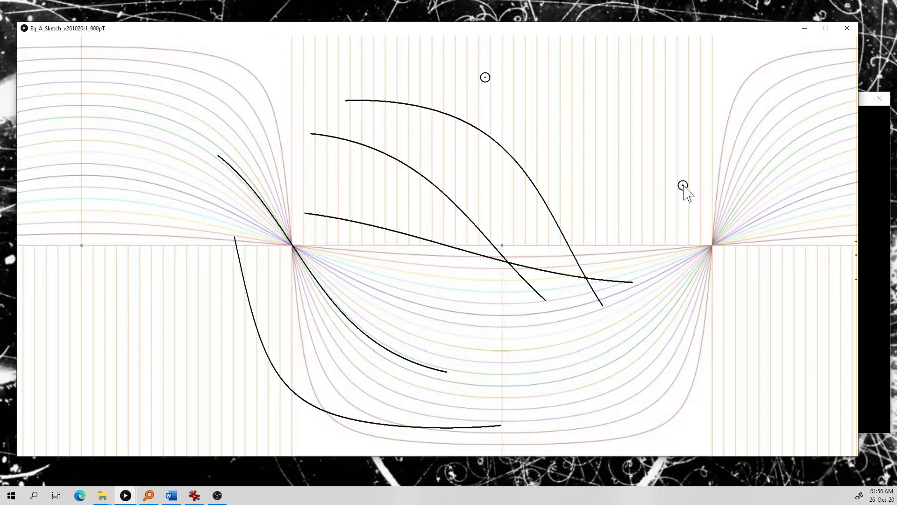
pyautogui.moveTo(682, 186)
pyautogui.mouseDown()
pyautogui.moveTo(568, 113)
pyautogui.moveTo(453, 116)
pyautogui.mouseUp()
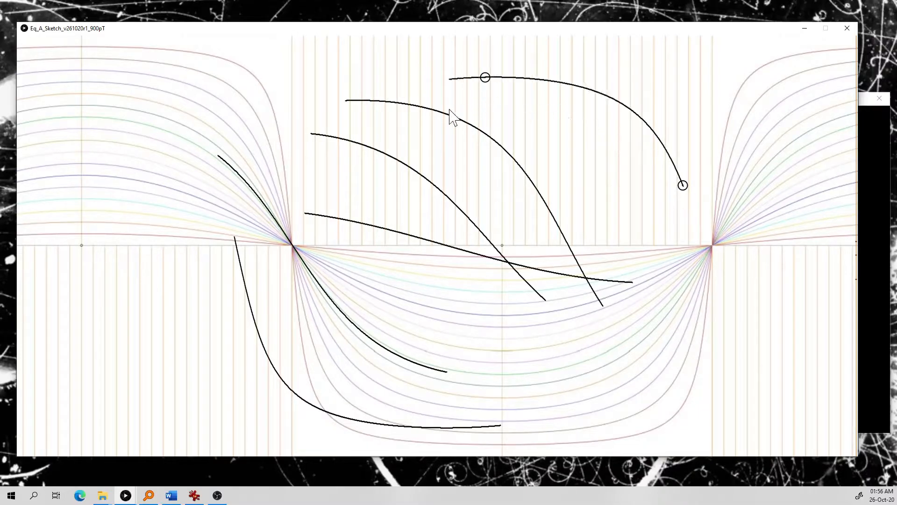
pyautogui.moveTo(704, 223)
pyautogui.mouseDown()
pyautogui.moveTo(652, 150)
pyautogui.moveTo(441, 113)
pyautogui.moveTo(492, 94)
pyautogui.mouseUp()
pyautogui.moveTo(709, 244); pyautogui.dragTo(735, 281)
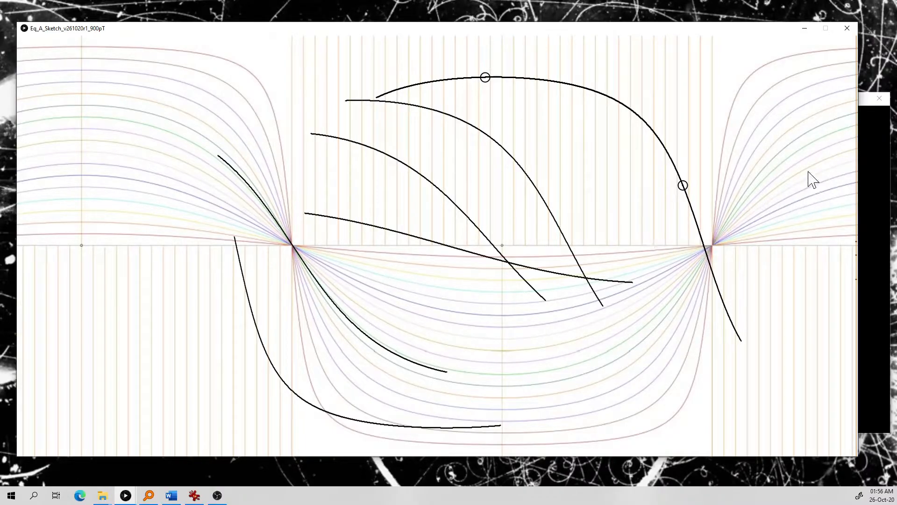
pyautogui.click(723, 92)
pyautogui.moveTo(722, 71); pyautogui.dragTo(742, 311)
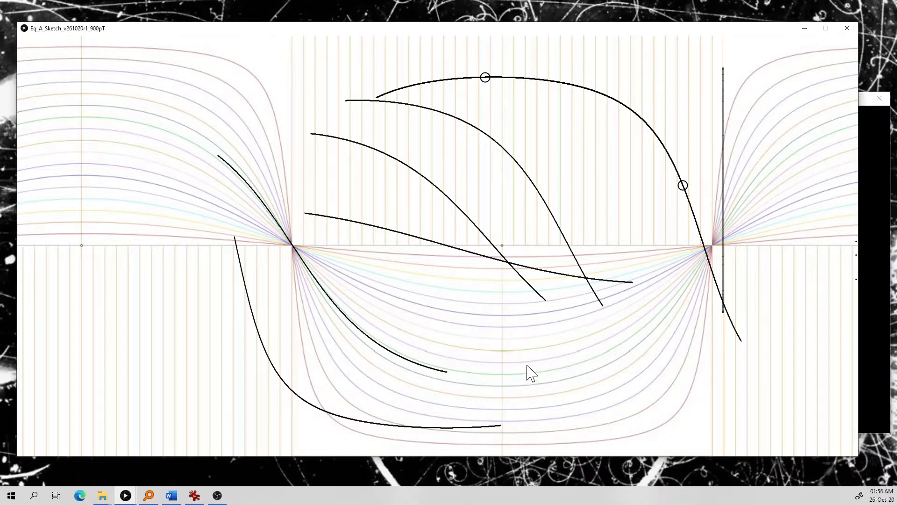
# Undo the latest strokes, then clear the whole drawing and return the grid to its centred position
pyautogui.hotkey('ctrl', 'z')
pyautogui.hotkey('ctrl', 'z')
pyautogui.hotkey('ctrl', 'z')
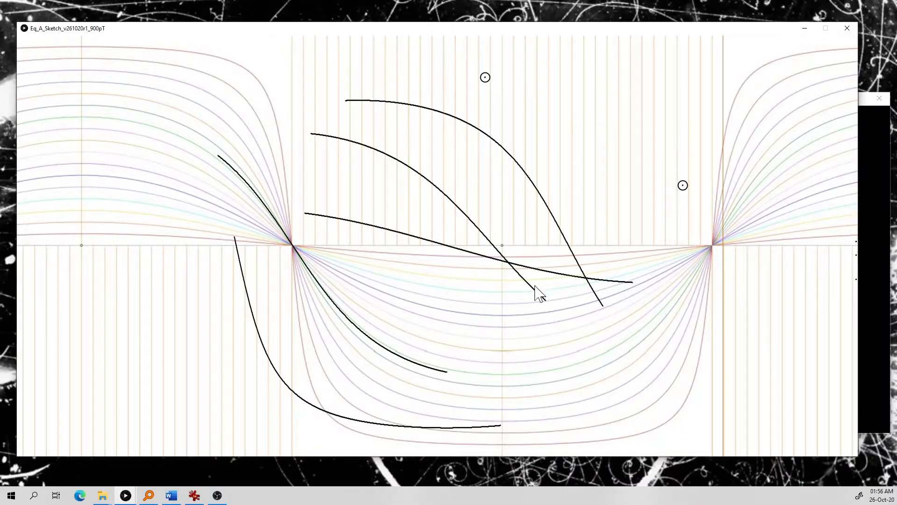
pyautogui.press('Delete')
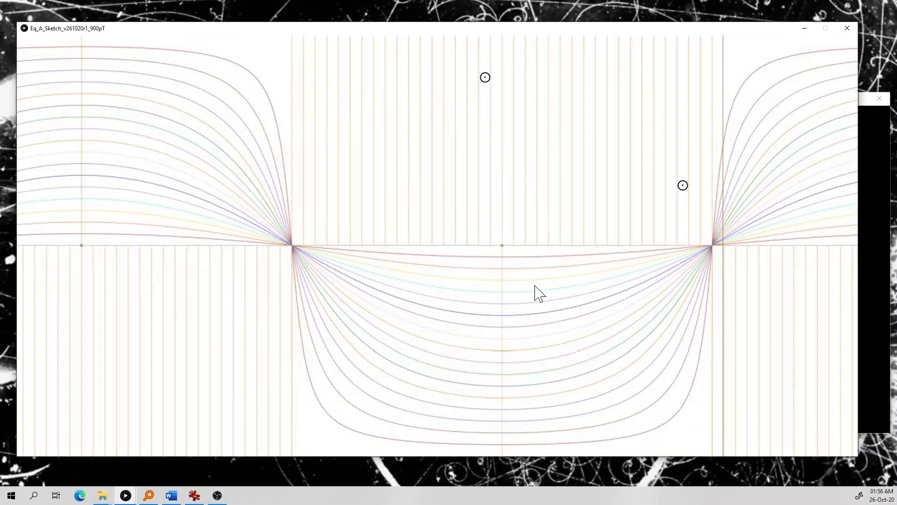
pyautogui.press('r')
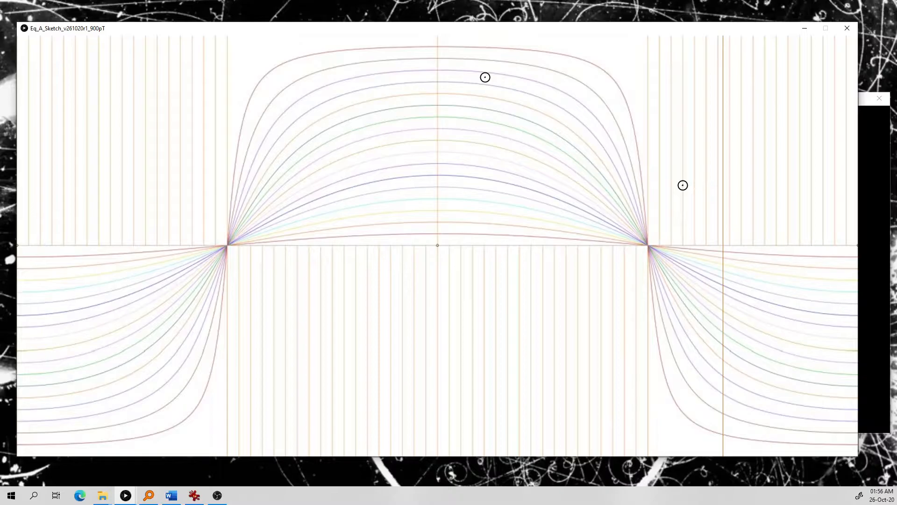
# Compare the full repeated grid in the IrfanView image repeatedgrid600p.tif with the single sliding grid in Eq A Sketch
pyautogui.hotkey('alt', 'Tab')
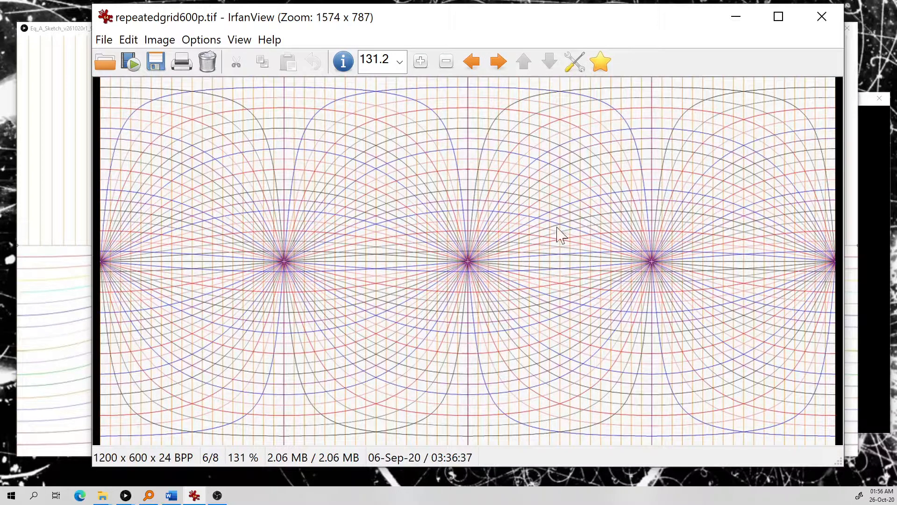
pyautogui.moveTo(506, 21)
pyautogui.mouseDown()
pyautogui.moveTo(486, 24)
pyautogui.moveTo(521, 19)
pyautogui.mouseUp()
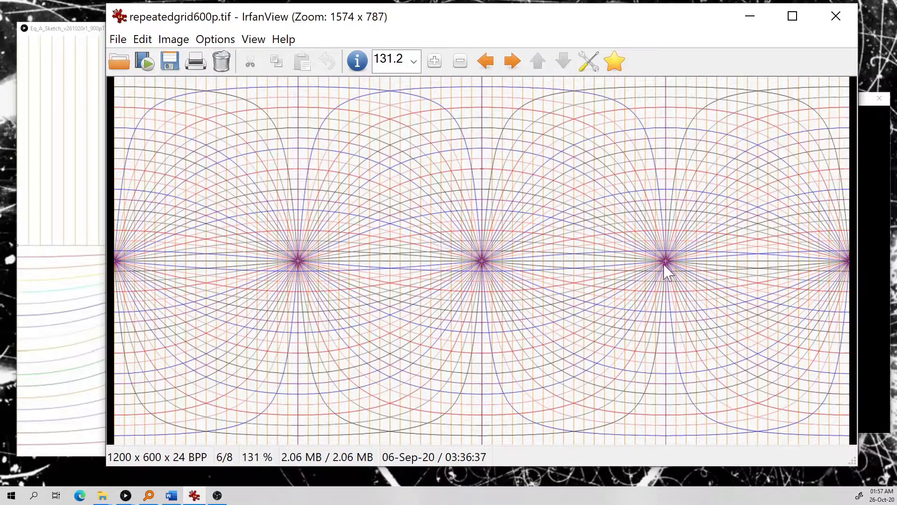
pyautogui.click(91, 35)
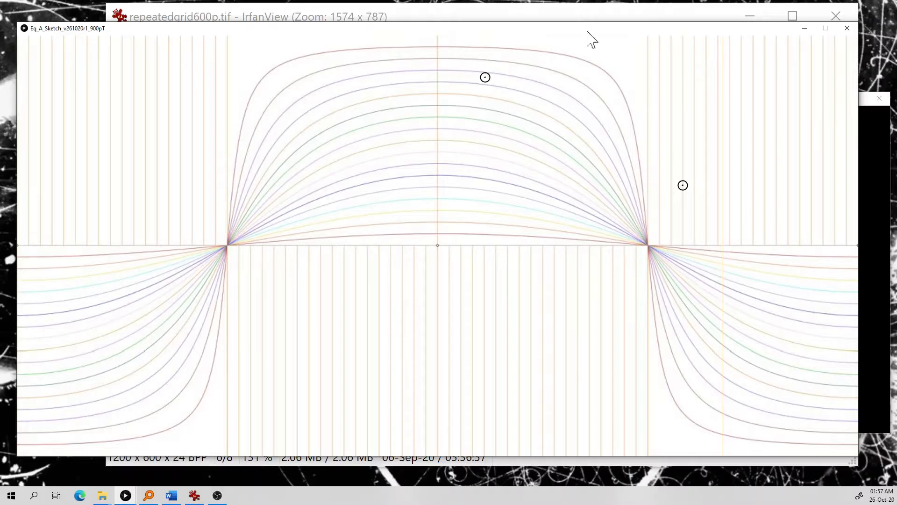
pyautogui.click(518, 18)
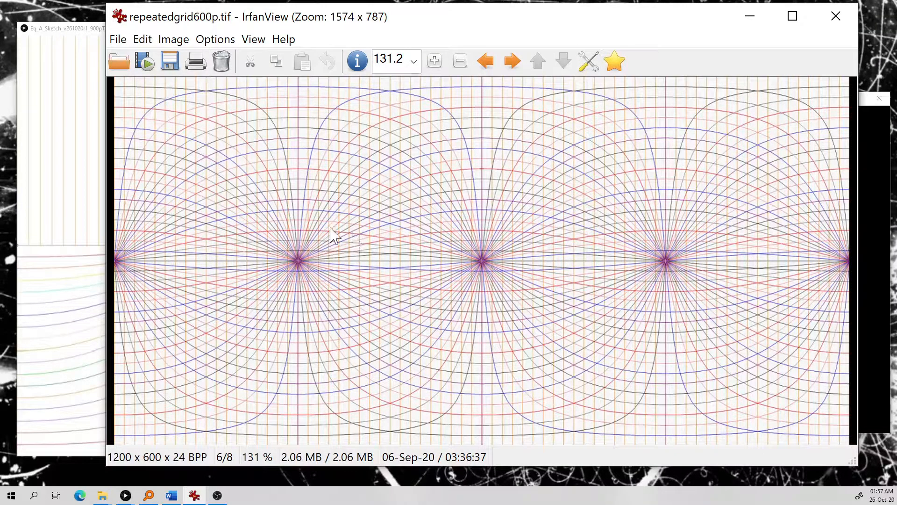
pyautogui.click(94, 29)
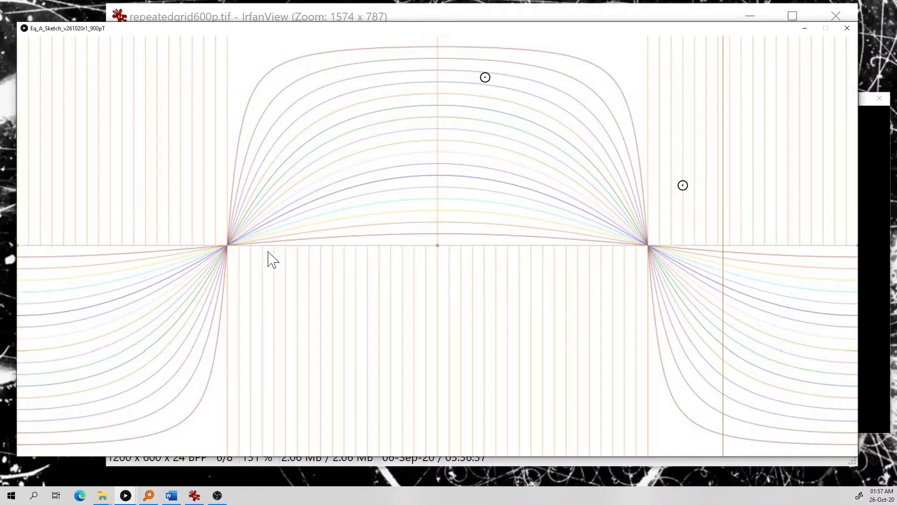
pyautogui.click(420, 18)
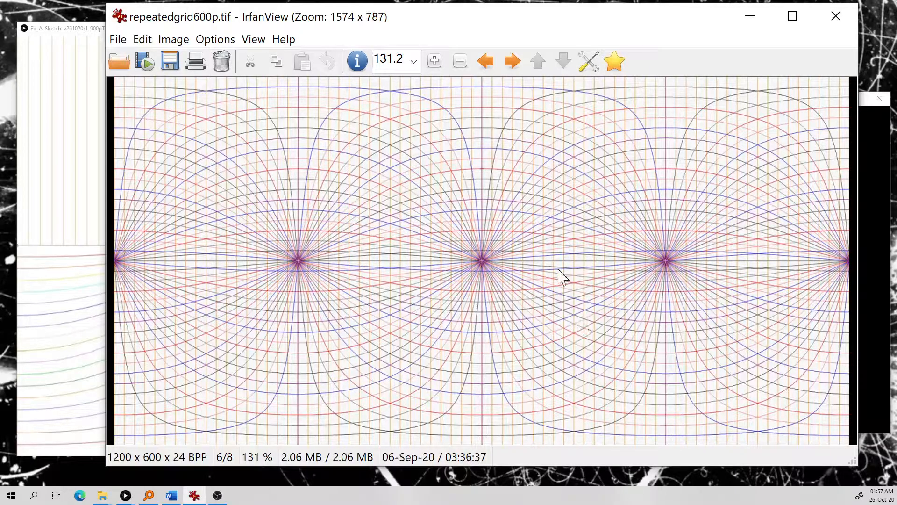
pyautogui.click(84, 37)
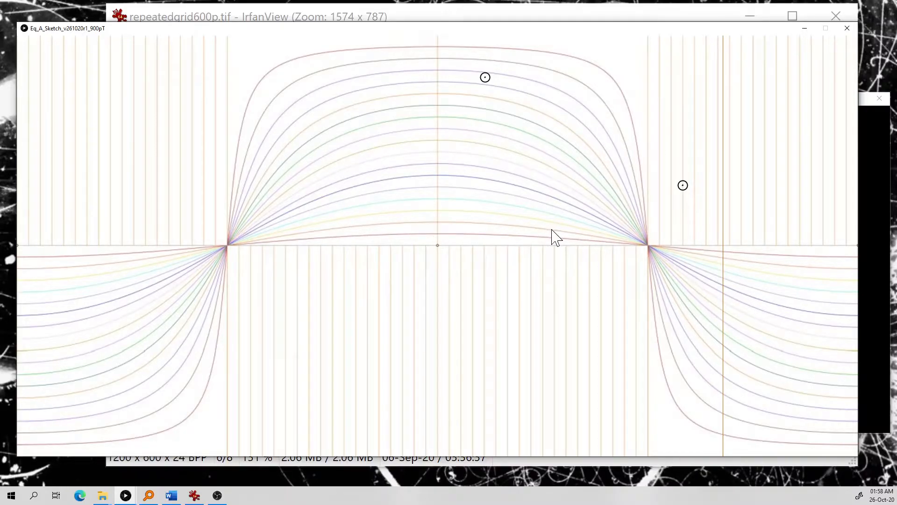
# Set one reference point below the horizon left of centre and the other high above it near the central vertical
pyautogui.click(301, 276)
pyautogui.moveTo(461, 82)
pyautogui.mouseDown()
pyautogui.moveTo(471, 86)
pyautogui.moveTo(393, 118)
pyautogui.moveTo(251, 294)
pyautogui.mouseUp()
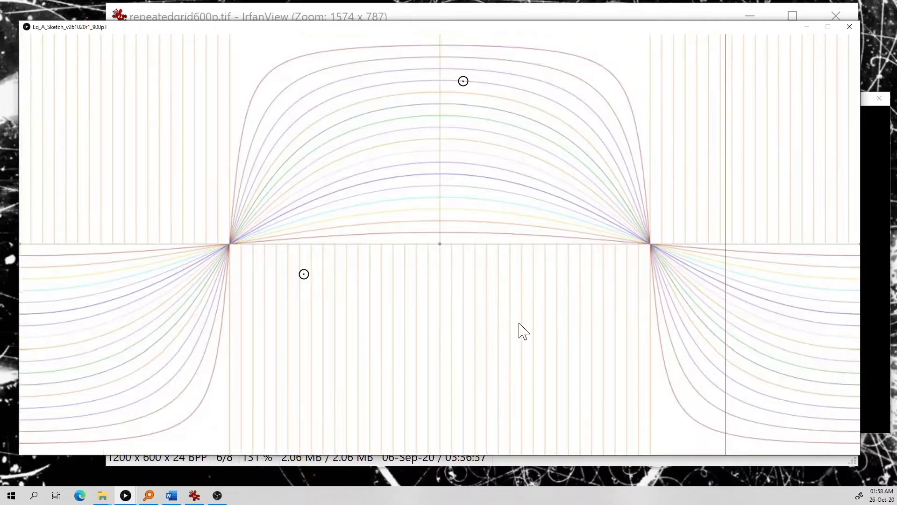
pyautogui.click(429, 186)
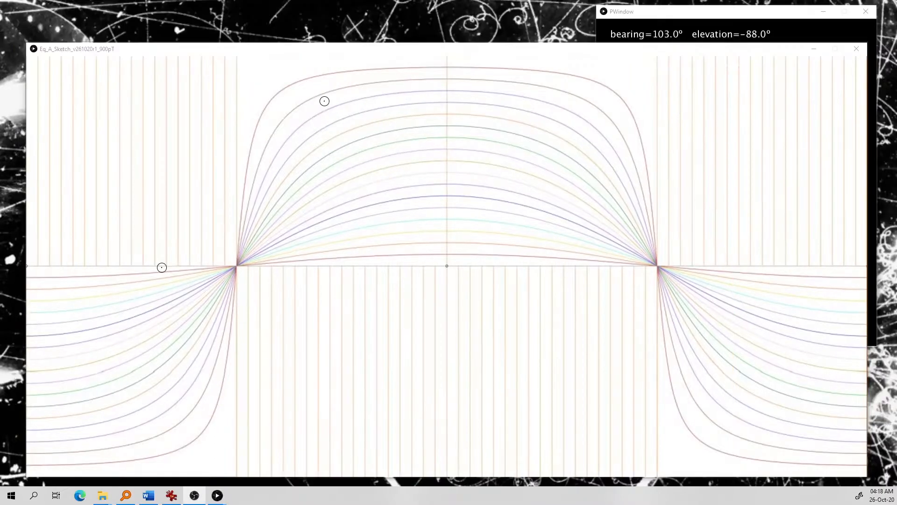
# Set a reference point on the horizon left of the right-hand vanishing point and slide the grid until that vanishing point meets it
pyautogui.click(599, 268)
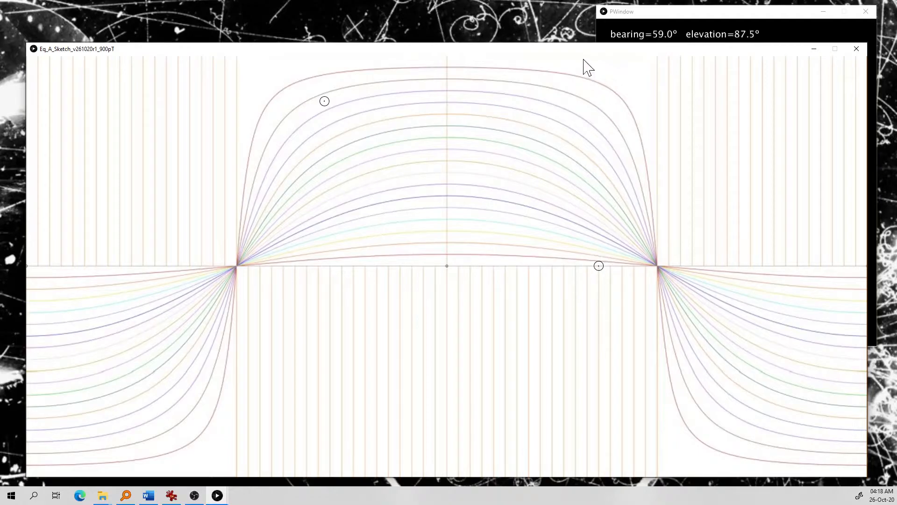
pyautogui.press('Left')
pyautogui.press('Left')
pyautogui.press('Left')
pyautogui.press('Left')
pyautogui.press('Left')
pyautogui.press('Left')
pyautogui.press('Left')
pyautogui.press('Left')
pyautogui.press('Left')
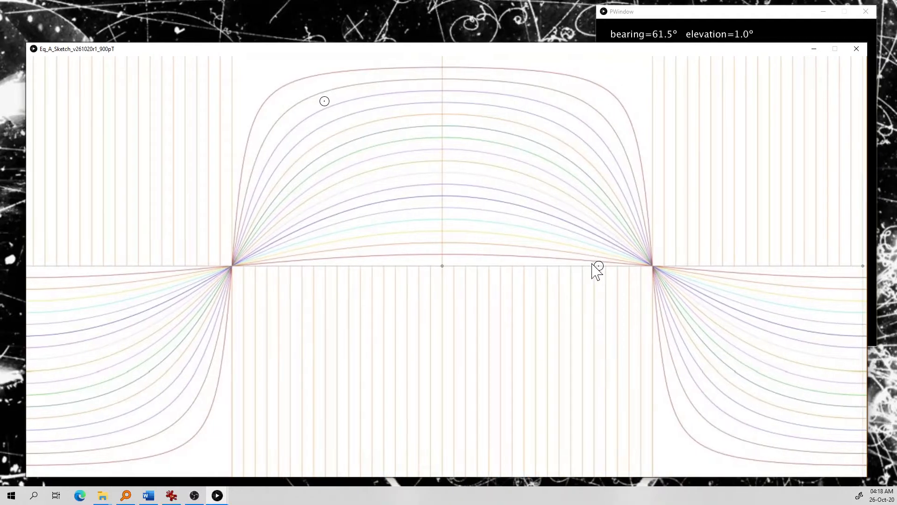
pyautogui.press('Left')
pyautogui.press('Left')
pyautogui.press('Left')
pyautogui.press('Left')
pyautogui.press('Left')
pyautogui.press('Left')
pyautogui.press('Left')
pyautogui.press('Left')
pyautogui.press('Left')
pyautogui.press('Left')
pyautogui.press('Left')
pyautogui.press('Left')
pyautogui.press('Left')
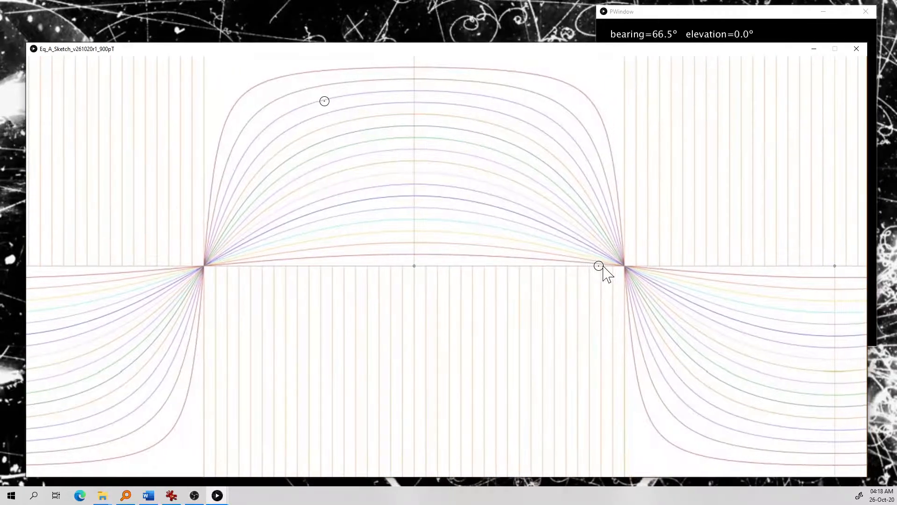
pyautogui.press('Left')
pyautogui.press('Left')
pyautogui.press('Left')
pyautogui.press('Left')
pyautogui.press('Left')
pyautogui.press('Left')
pyautogui.press('Left')
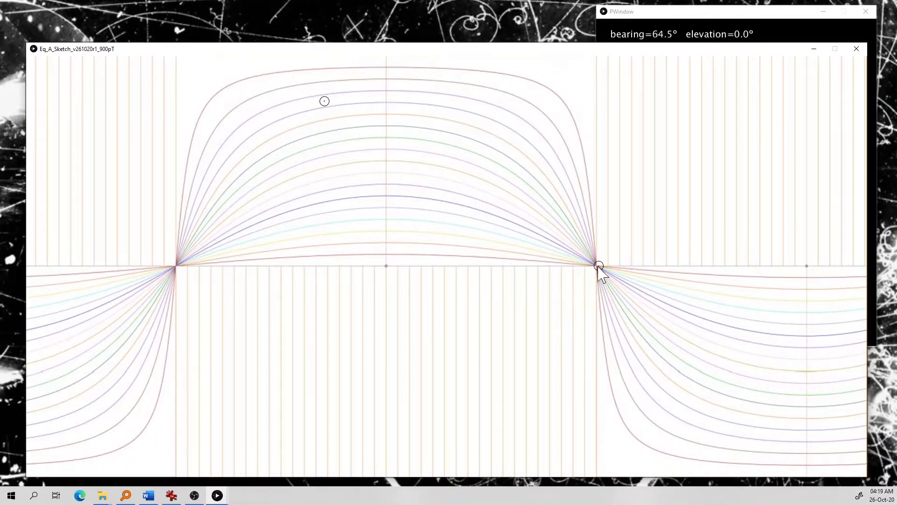
# Slide the grid until its right vanishing point meets the horizon reference point, and check the grid offset in the information window
pyautogui.press('Right')
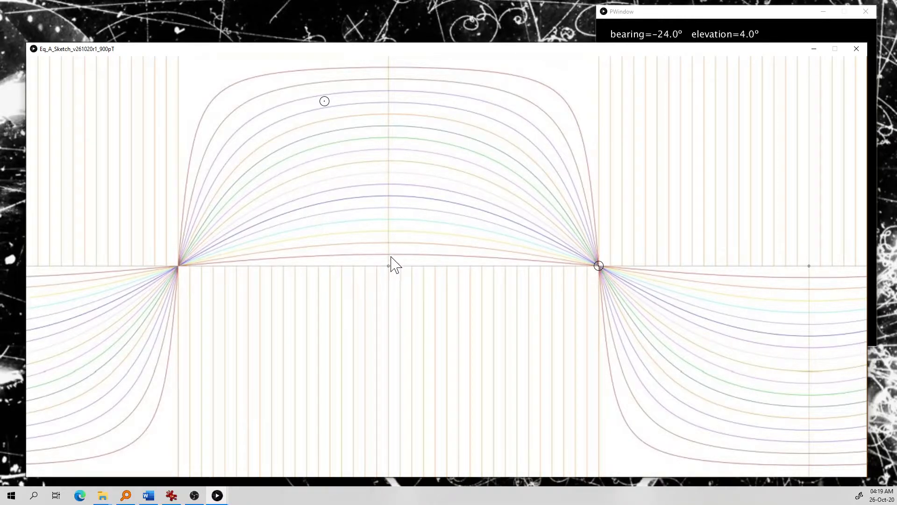
pyautogui.click(691, 16)
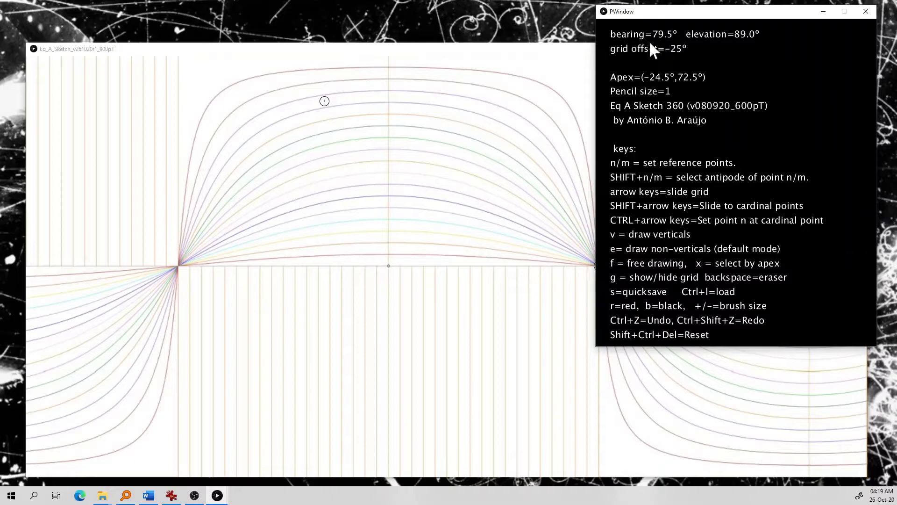
pyautogui.click(567, 52)
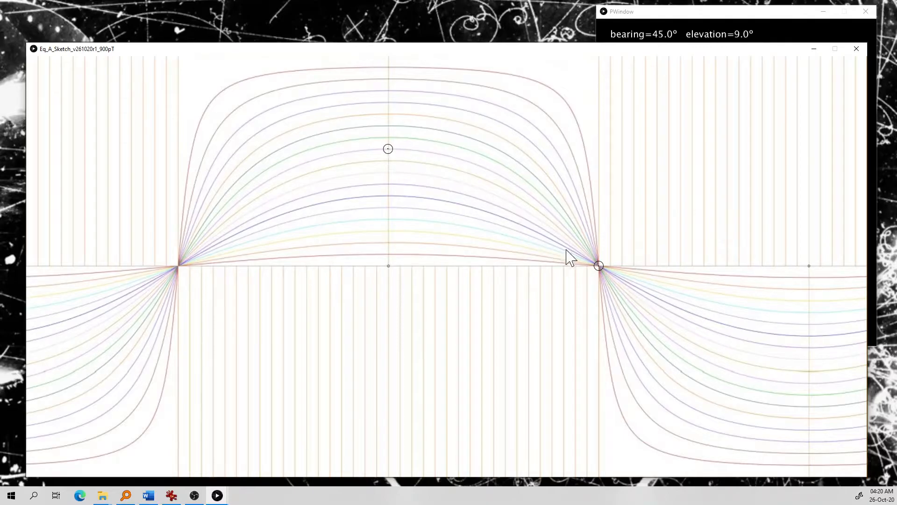
# Draw the line between the two vanishing points through a reference point at 50° elevation on the central vertical, and check its apex
pyautogui.moveTo(599, 266)
pyautogui.mouseDown()
pyautogui.moveTo(551, 214)
pyautogui.moveTo(449, 164)
pyautogui.moveTo(353, 151)
pyautogui.mouseUp()
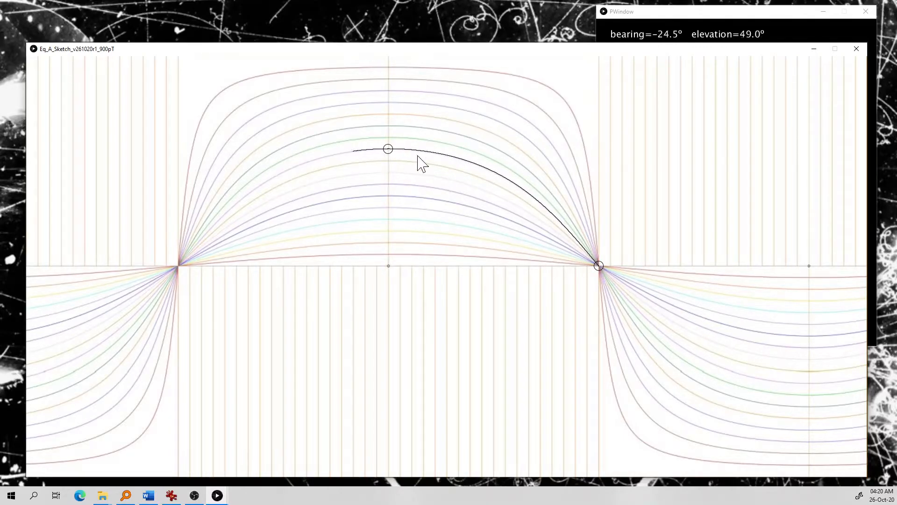
pyautogui.click(636, 27)
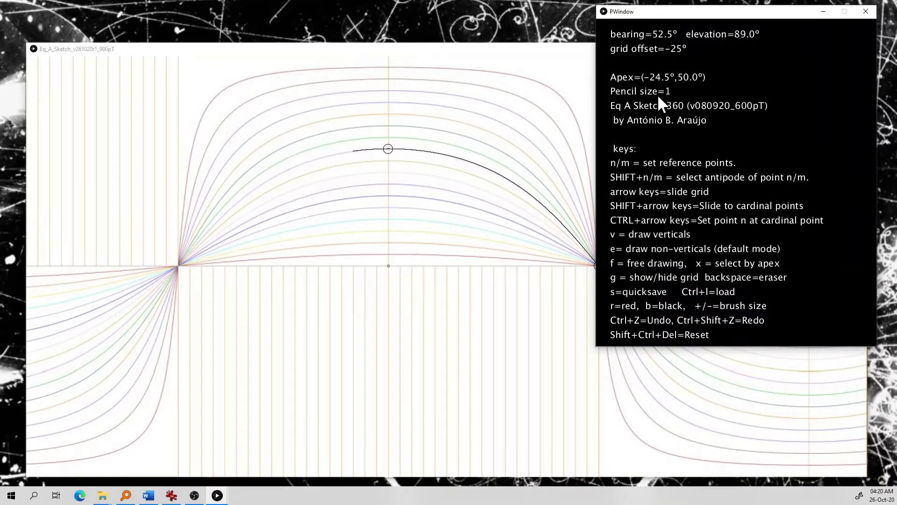
pyautogui.click(557, 48)
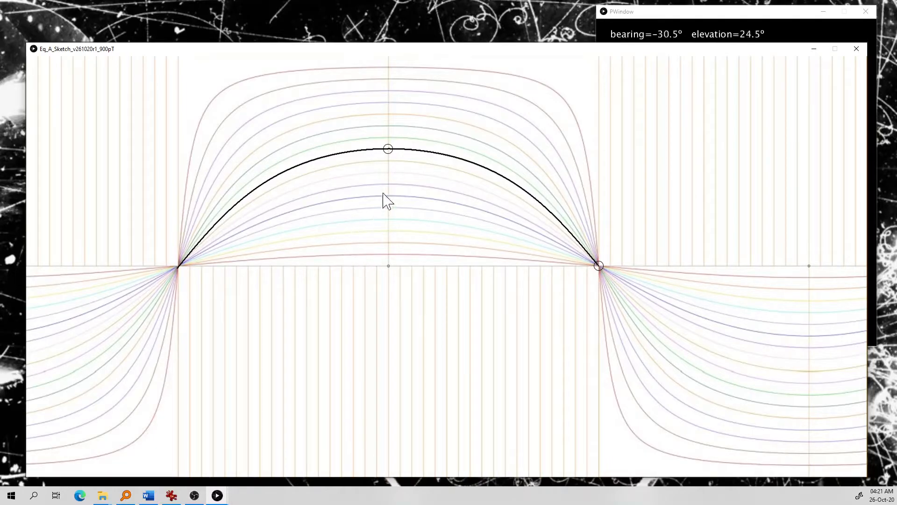
# Slide the grid half a turn, set a reference point at about -32° elevation on the central vertical, and draw the lower line to both vanishing points
pyautogui.click(554, 304)
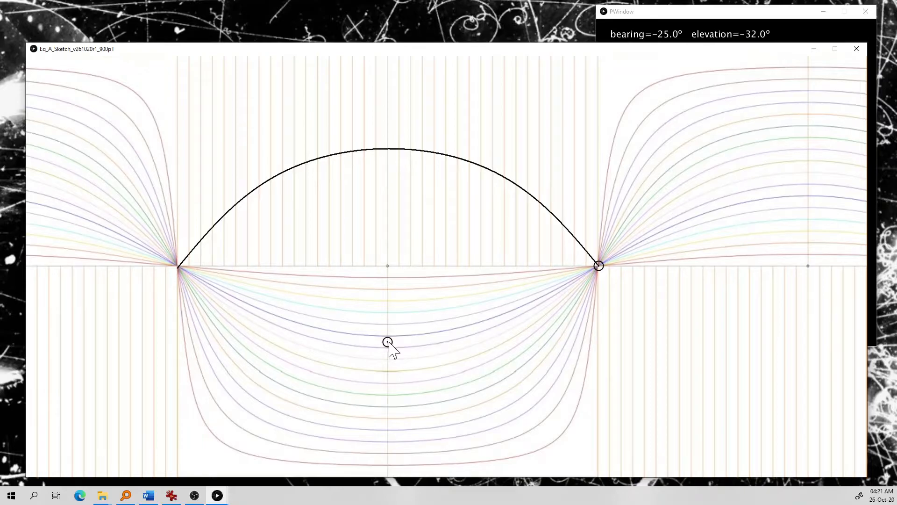
pyautogui.moveTo(392, 344)
pyautogui.mouseDown()
pyautogui.moveTo(532, 311)
pyautogui.moveTo(598, 268)
pyautogui.mouseUp()
pyautogui.moveTo(388, 342)
pyautogui.mouseDown()
pyautogui.moveTo(335, 345)
pyautogui.moveTo(178, 266)
pyautogui.mouseUp()
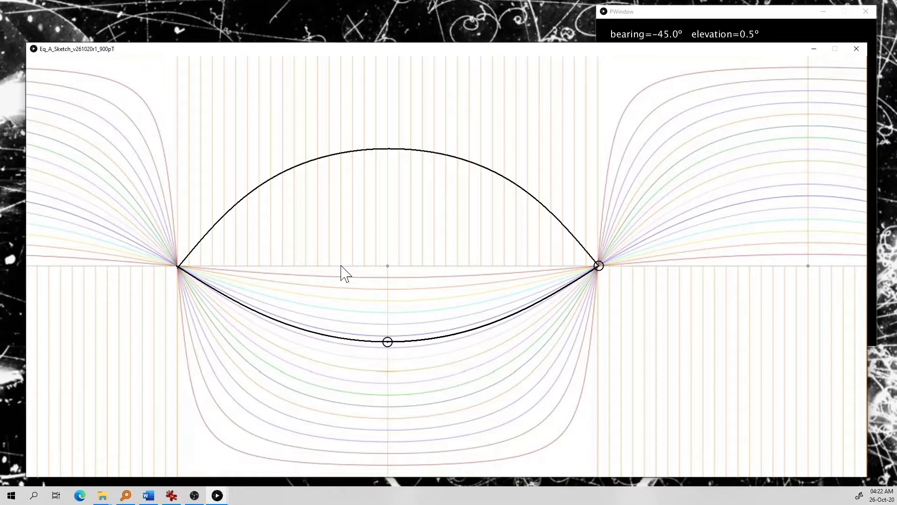
# Draw two vertical lines between the upper and lower curves, at bearings of about -45° and 15°
pyautogui.click(342, 266)
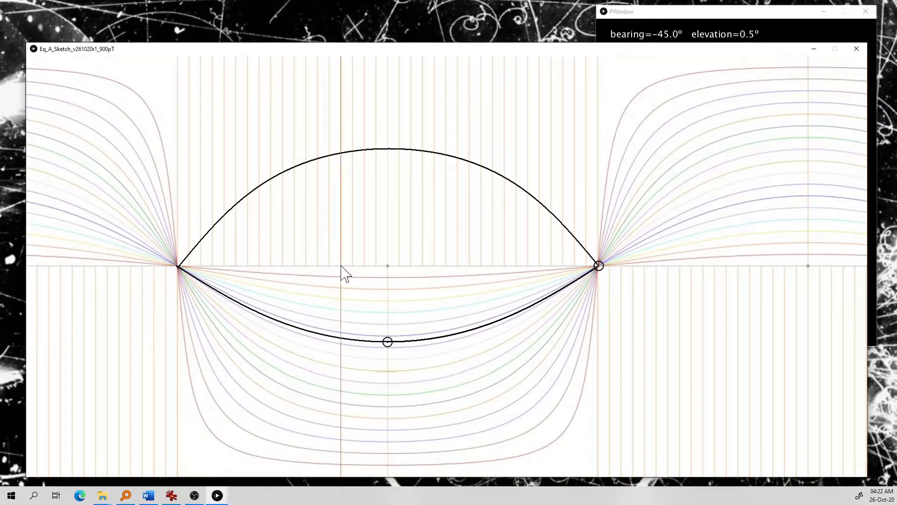
pyautogui.moveTo(344, 266); pyautogui.dragTo(345, 338)
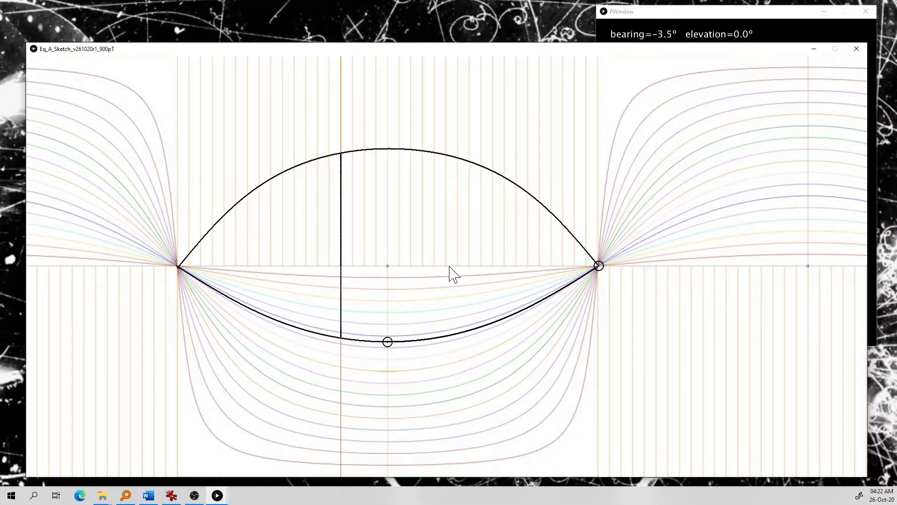
pyautogui.click(481, 273)
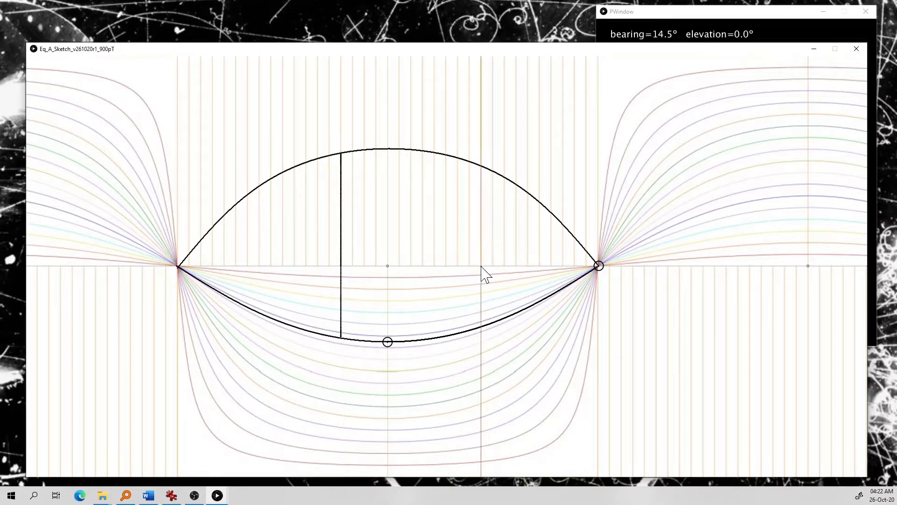
pyautogui.moveTo(480, 166); pyautogui.dragTo(480, 326)
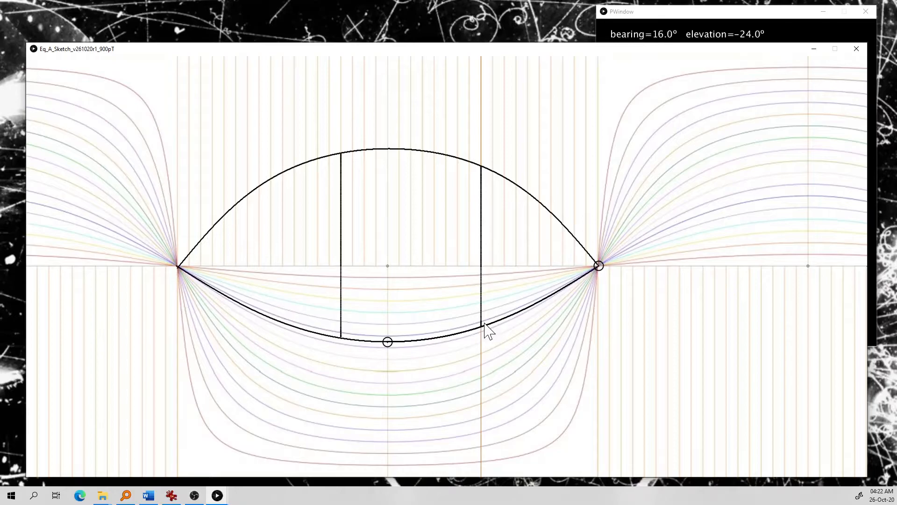
# Draw both diagonals of the curved rectangle by setting reference points at its opposite corners
pyautogui.click(341, 153)
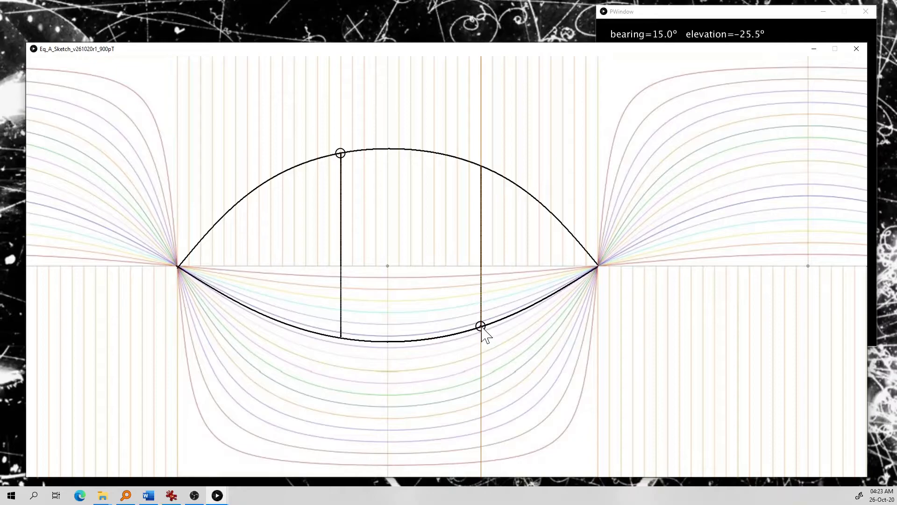
pyautogui.moveTo(475, 321); pyautogui.dragTo(340, 160)
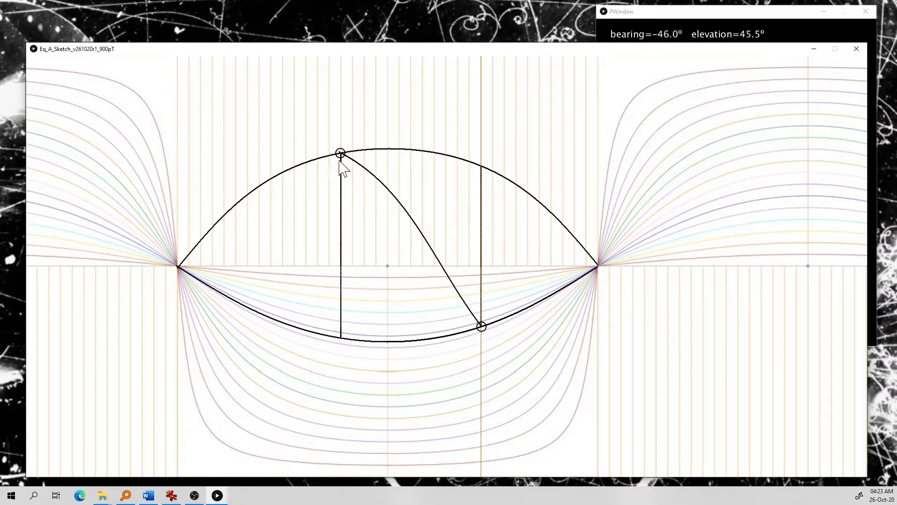
pyautogui.click(483, 166)
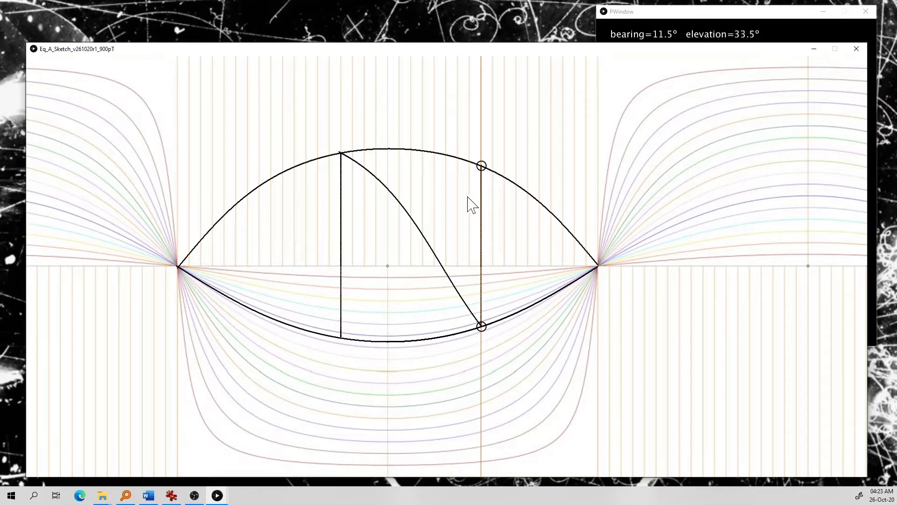
pyautogui.click(342, 338)
pyautogui.click(341, 338)
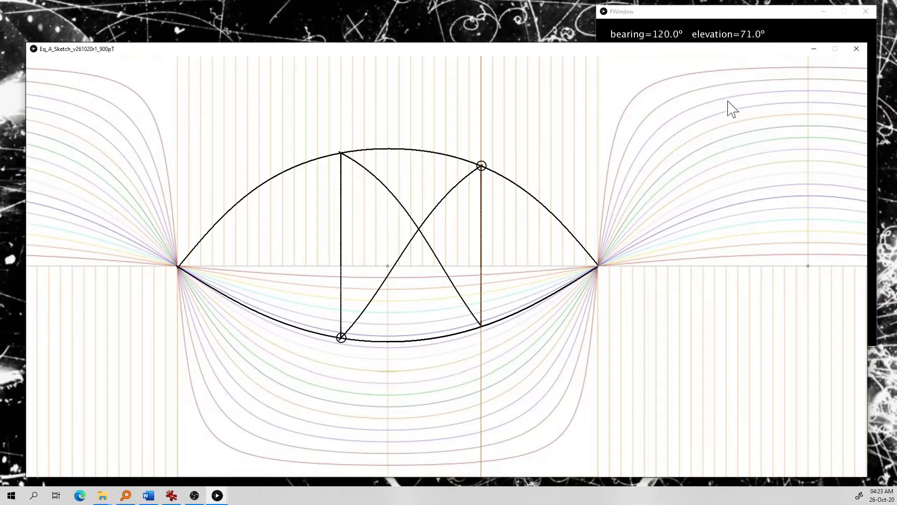
# Sketch a small flat rectangle with both diagonals freehand in the empty upper area behind the right vanishing point
pyautogui.moveTo(730, 95)
pyautogui.mouseDown()
pyautogui.moveTo(731, 152)
pyautogui.moveTo(737, 146)
pyautogui.mouseUp()
pyautogui.moveTo(731, 94)
pyautogui.mouseDown()
pyautogui.moveTo(784, 93)
pyautogui.moveTo(782, 159)
pyautogui.moveTo(762, 157)
pyautogui.moveTo(786, 158)
pyautogui.mouseUp()
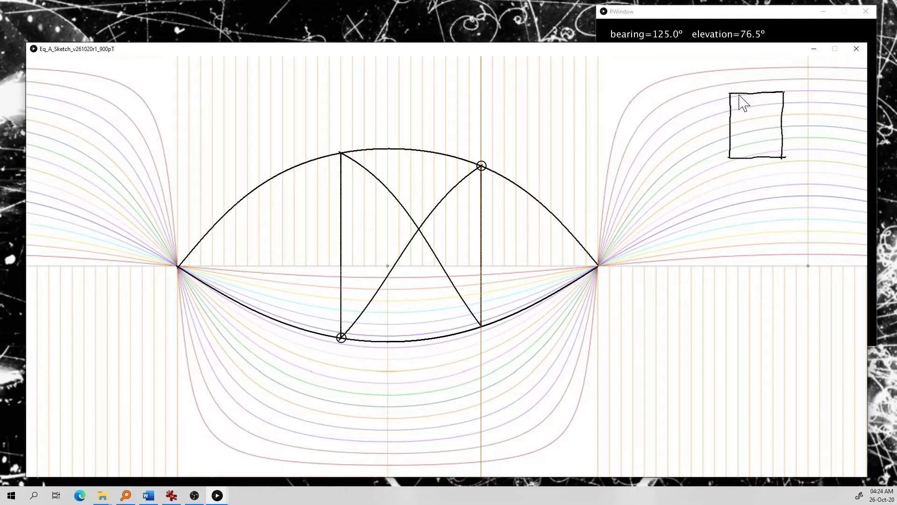
pyautogui.moveTo(730, 94); pyautogui.dragTo(782, 158)
pyautogui.moveTo(784, 93); pyautogui.dragTo(727, 159)
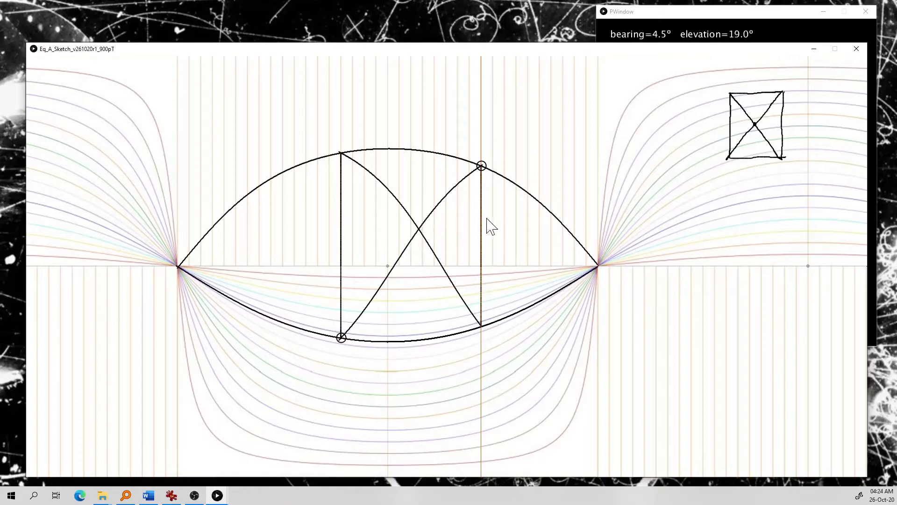
# Divide the small flat rectangle into quarters through its centre and add the missing diagonal in the upper-left quarter
pyautogui.moveTo(755, 124)
pyautogui.mouseDown()
pyautogui.moveTo(729, 124)
pyautogui.moveTo(783, 125)
pyautogui.mouseUp()
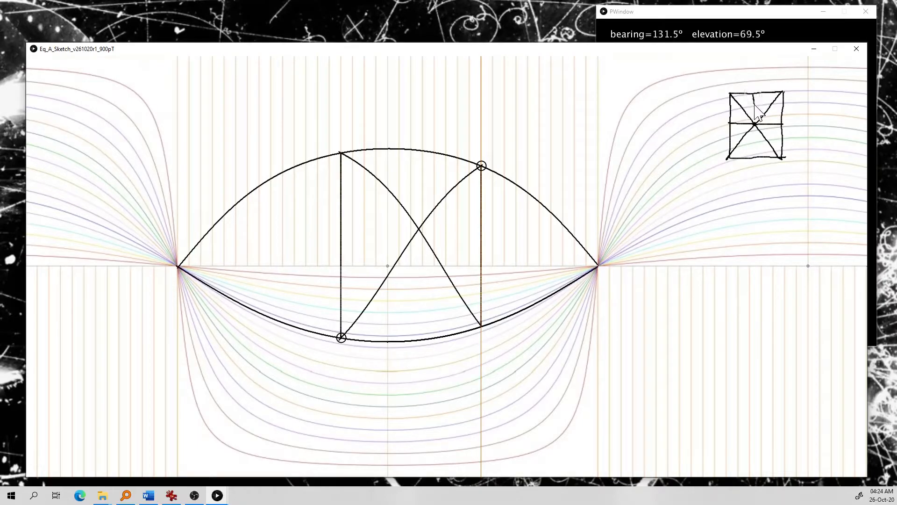
pyautogui.moveTo(755, 136); pyautogui.dragTo(757, 160)
pyautogui.moveTo(754, 97); pyautogui.dragTo(744, 105)
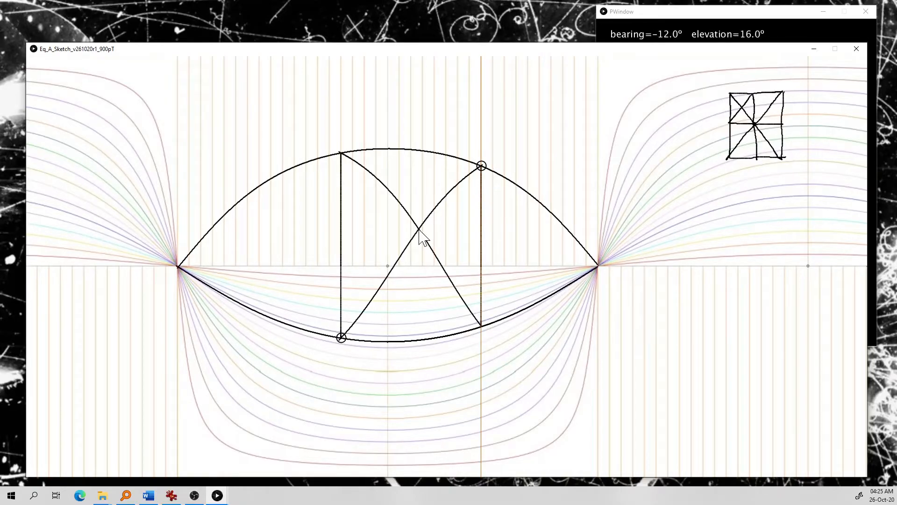
# Divide the curved rectangle with a vanishing-point line and a vertical through its diagonals' crossing, and add the upper-left quarter's second diagonal
pyautogui.click(598, 266)
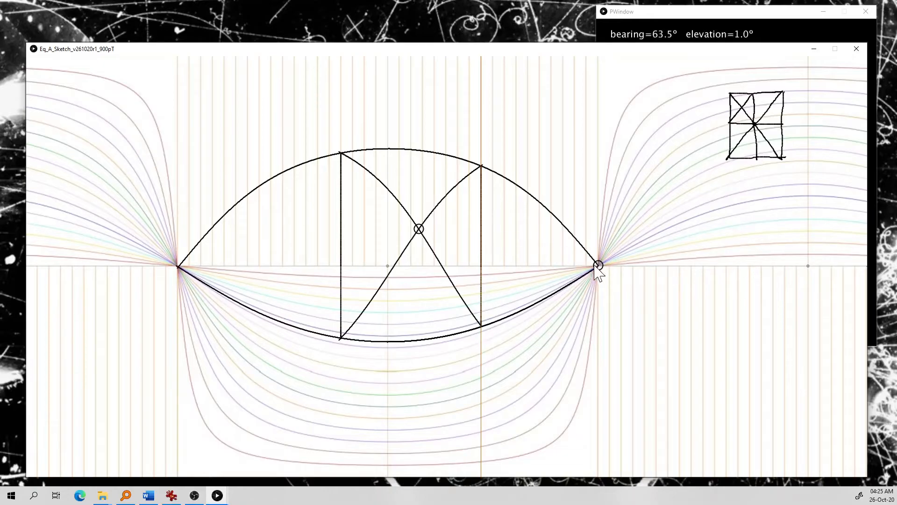
pyautogui.moveTo(419, 233)
pyautogui.mouseDown()
pyautogui.moveTo(595, 263)
pyautogui.moveTo(456, 232)
pyautogui.moveTo(315, 238)
pyautogui.moveTo(181, 271)
pyautogui.mouseUp()
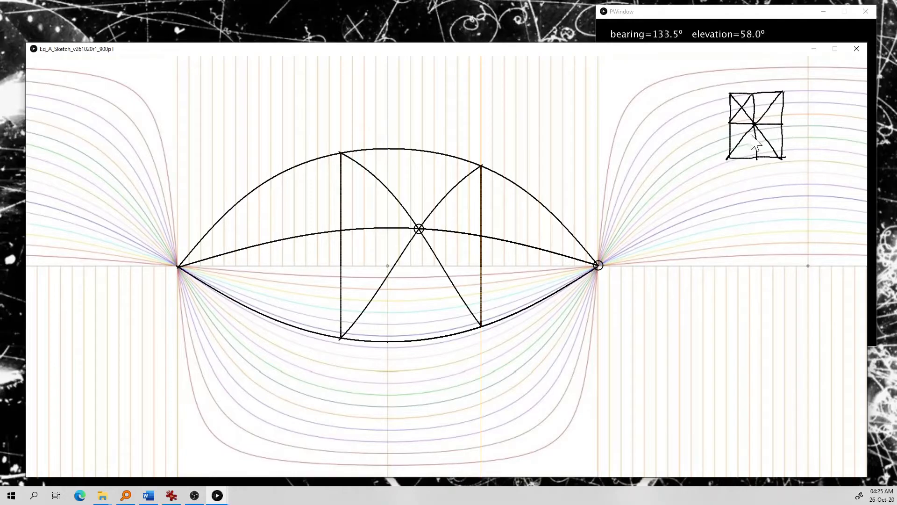
pyautogui.click(418, 231)
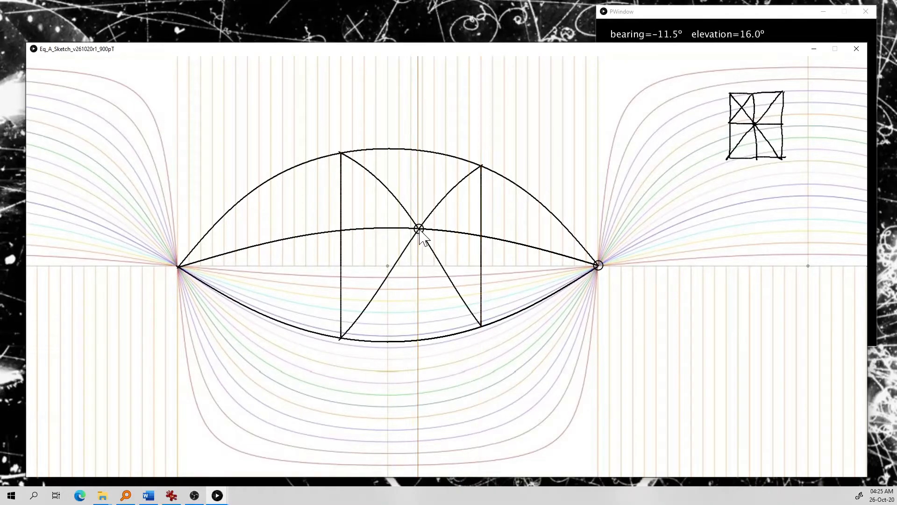
pyautogui.moveTo(420, 231); pyautogui.dragTo(420, 336)
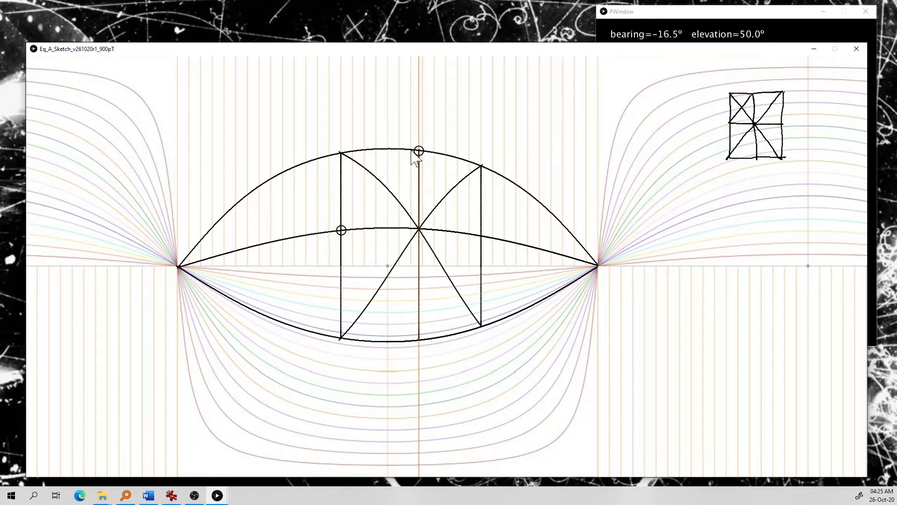
pyautogui.moveTo(418, 151); pyautogui.dragTo(341, 230)
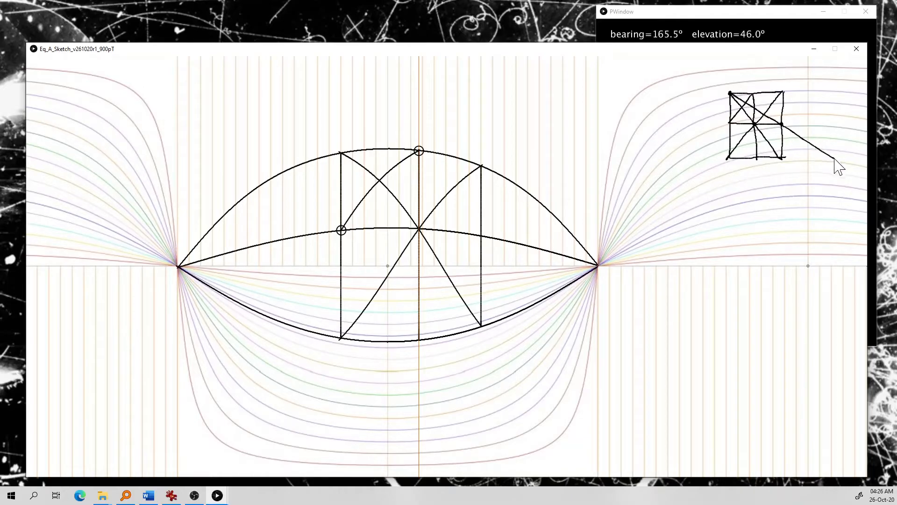
# Add an equal second rectangle to the flat sketch, ending where the line through the shared side's midpoint meets the extended base
pyautogui.moveTo(781, 157); pyautogui.dragTo(815, 157)
pyautogui.moveTo(832, 157)
pyautogui.mouseDown()
pyautogui.moveTo(833, 91)
pyautogui.moveTo(792, 93)
pyautogui.moveTo(834, 92)
pyautogui.mouseUp()
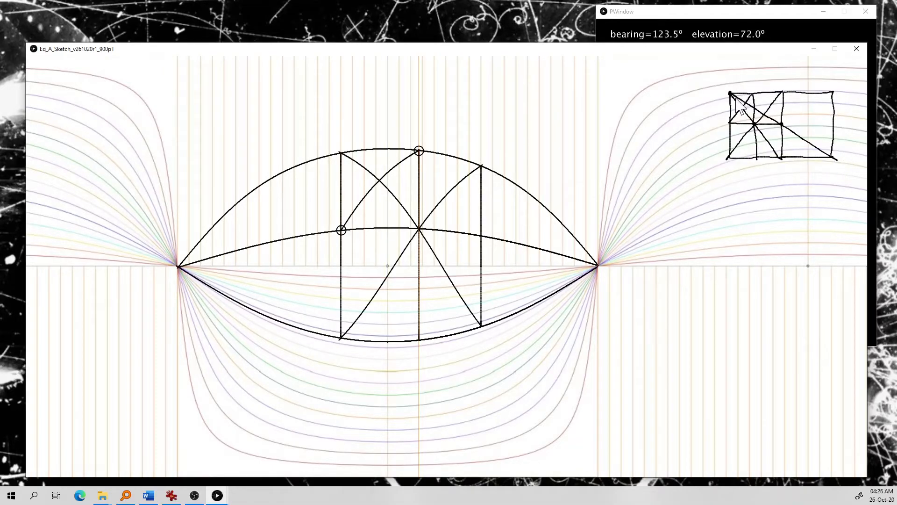
# Mark the matching angles and right angles of the two equal triangles in the flat sketch and thicken their sides
pyautogui.moveTo(728, 102); pyautogui.dragTo(738, 96)
pyautogui.moveTo(780, 135); pyautogui.dragTo(790, 129)
pyautogui.moveTo(739, 116)
pyautogui.mouseDown()
pyautogui.moveTo(737, 124)
pyautogui.moveTo(740, 115)
pyautogui.mouseUp()
pyautogui.moveTo(782, 125); pyautogui.dragTo(783, 151)
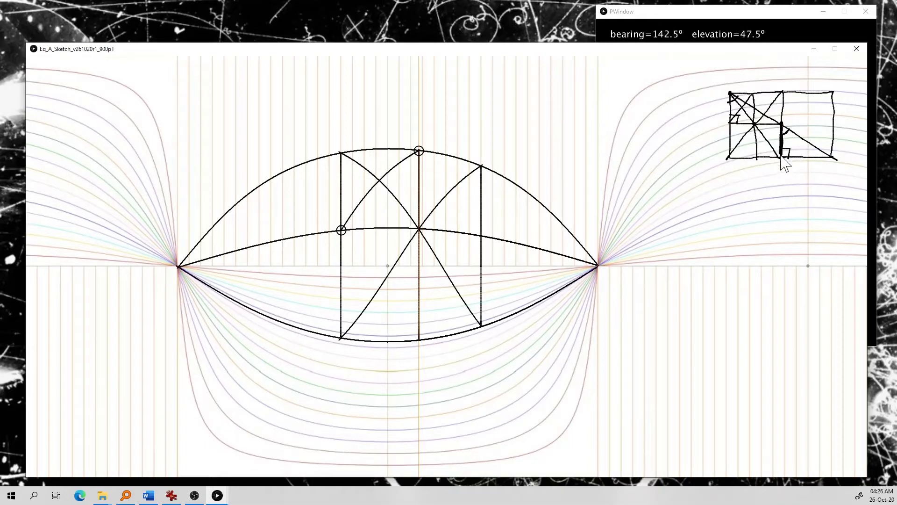
pyautogui.moveTo(732, 109)
pyautogui.mouseDown()
pyautogui.moveTo(732, 131)
pyautogui.moveTo(732, 98)
pyautogui.moveTo(734, 115)
pyautogui.mouseUp()
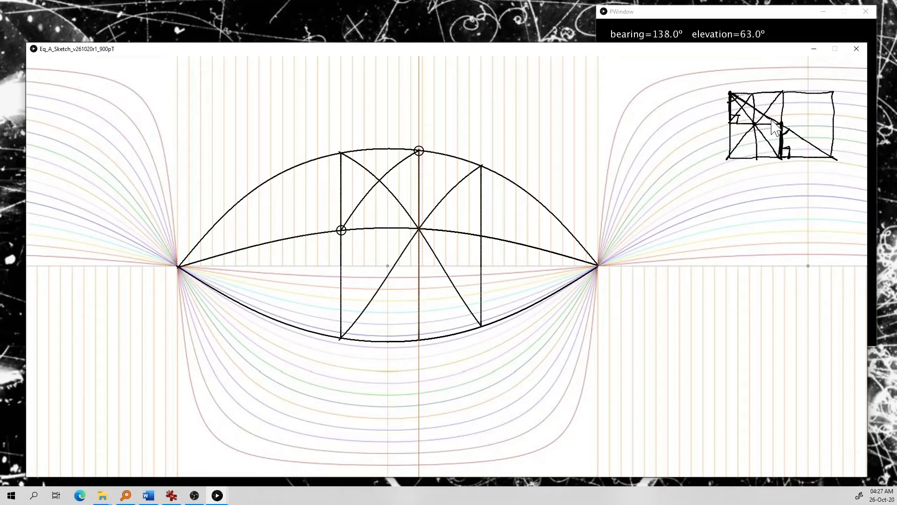
pyautogui.moveTo(751, 120)
pyautogui.mouseDown()
pyautogui.moveTo(735, 121)
pyautogui.moveTo(772, 127)
pyautogui.mouseUp()
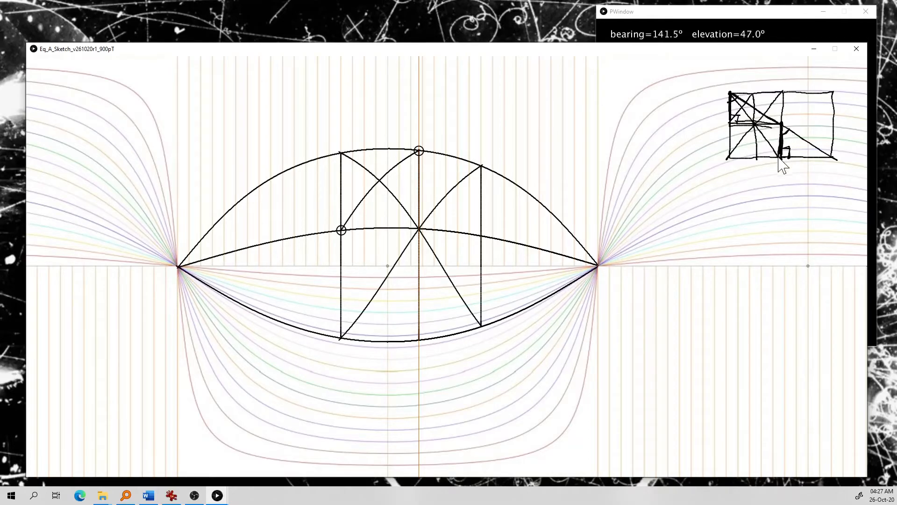
pyautogui.moveTo(785, 126); pyautogui.dragTo(833, 159)
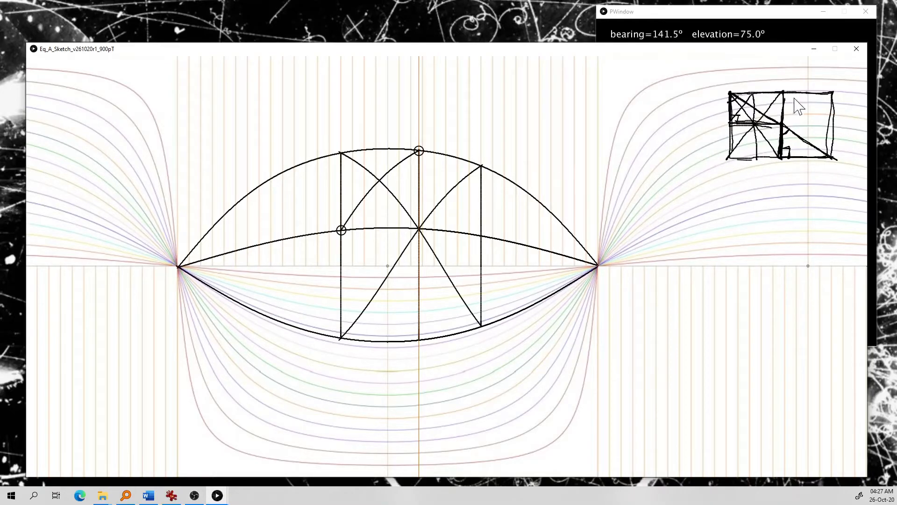
# Draw a line from the curved rectangle's top-left corner through its right side's midpoint to the lower curve, and raise a vertical there
pyautogui.click(341, 154)
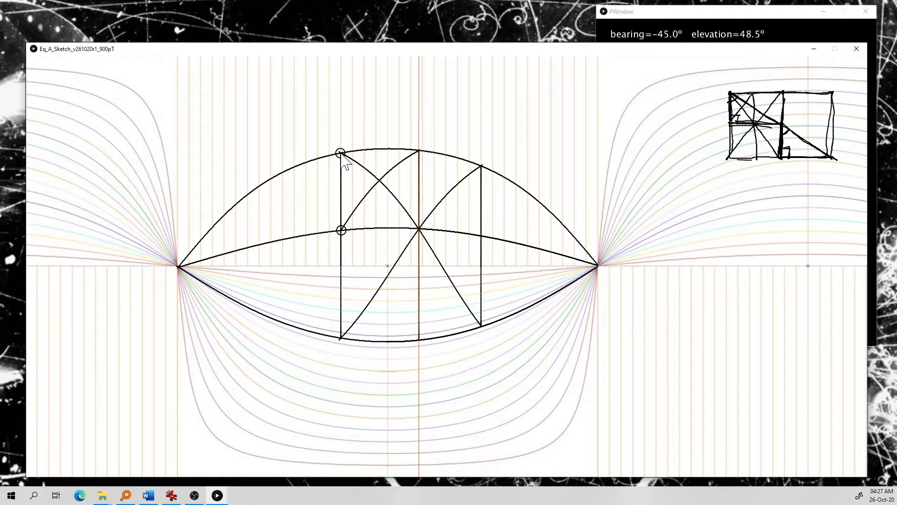
pyautogui.click(481, 236)
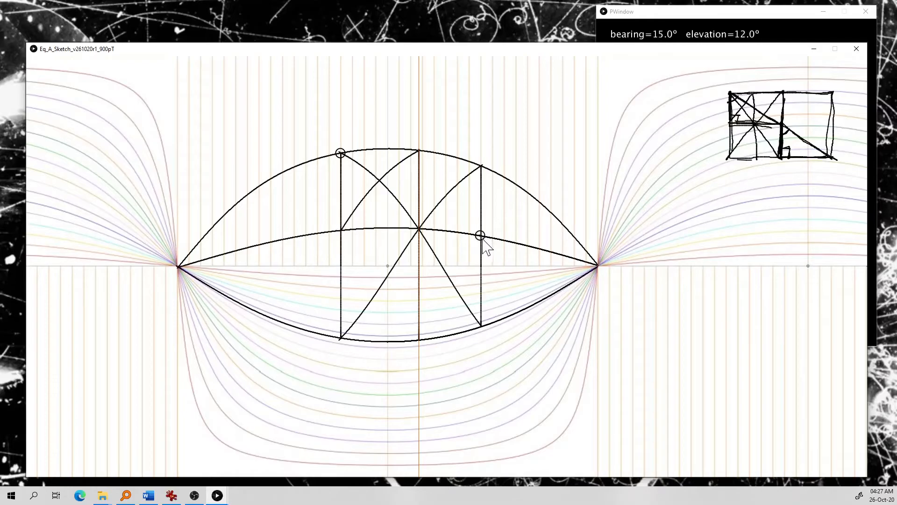
pyautogui.moveTo(342, 154)
pyautogui.mouseDown()
pyautogui.moveTo(413, 177)
pyautogui.moveTo(464, 209)
pyautogui.moveTo(545, 303)
pyautogui.moveTo(537, 302)
pyautogui.mouseUp()
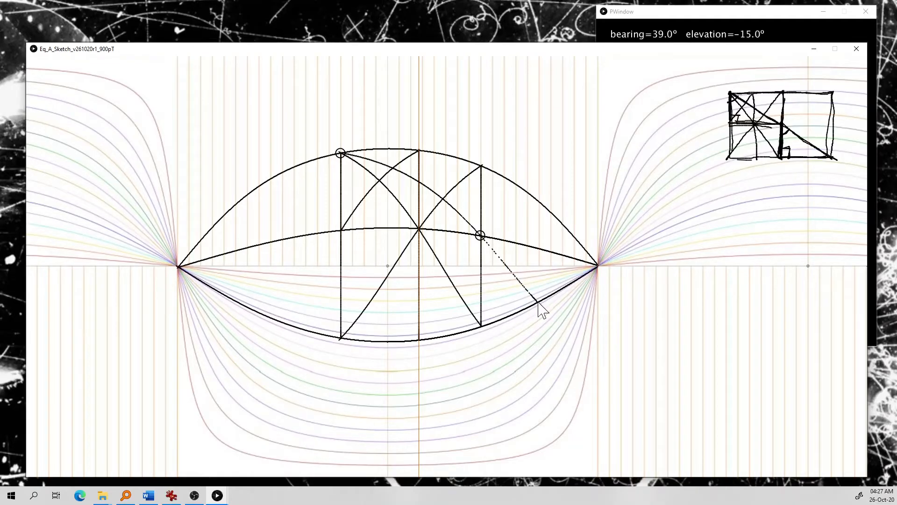
pyautogui.press('v')
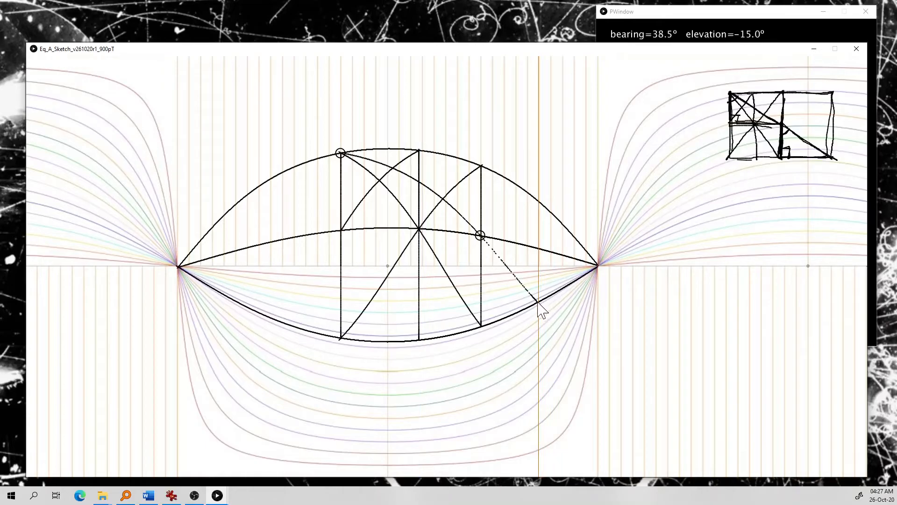
pyautogui.moveTo(538, 302); pyautogui.dragTo(539, 201)
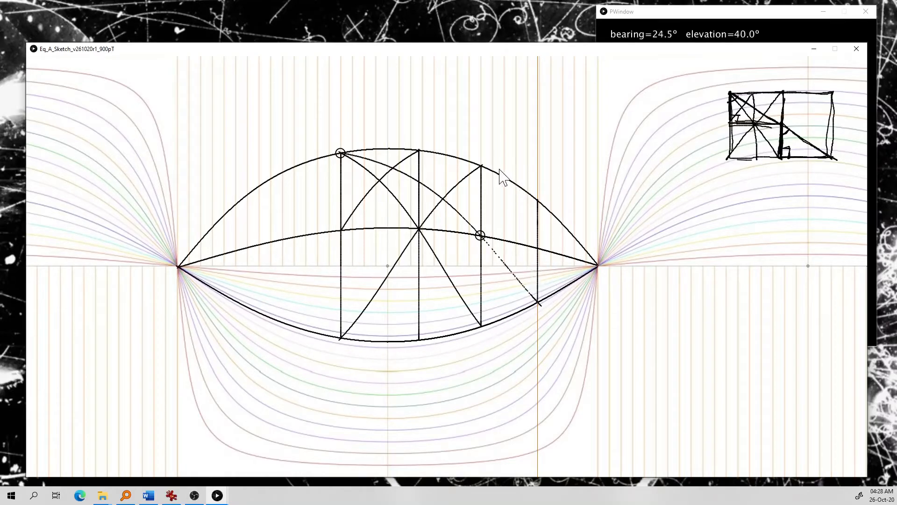
# Repeat the rectangle twice more toward the right vanishing point, using lines through each side's midpoint to the lower curve and verticals there
pyautogui.click(482, 166)
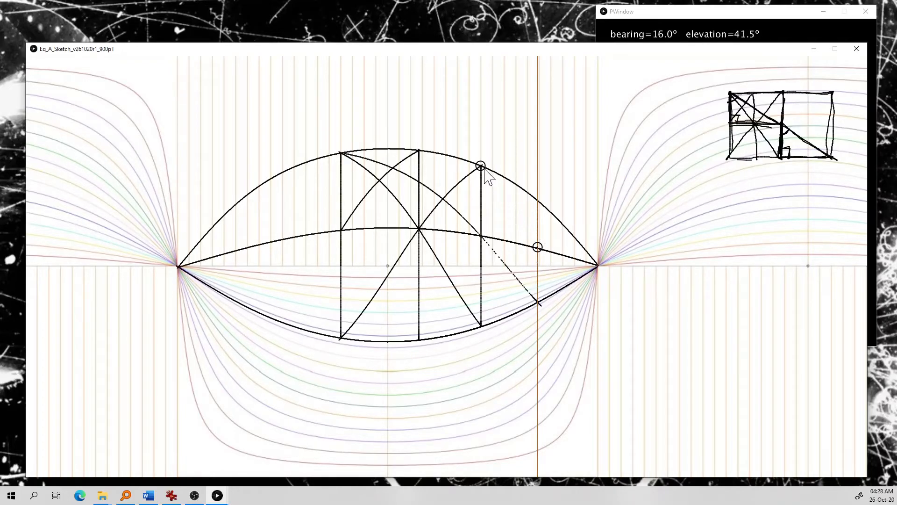
pyautogui.click(557, 287)
pyautogui.click(560, 291)
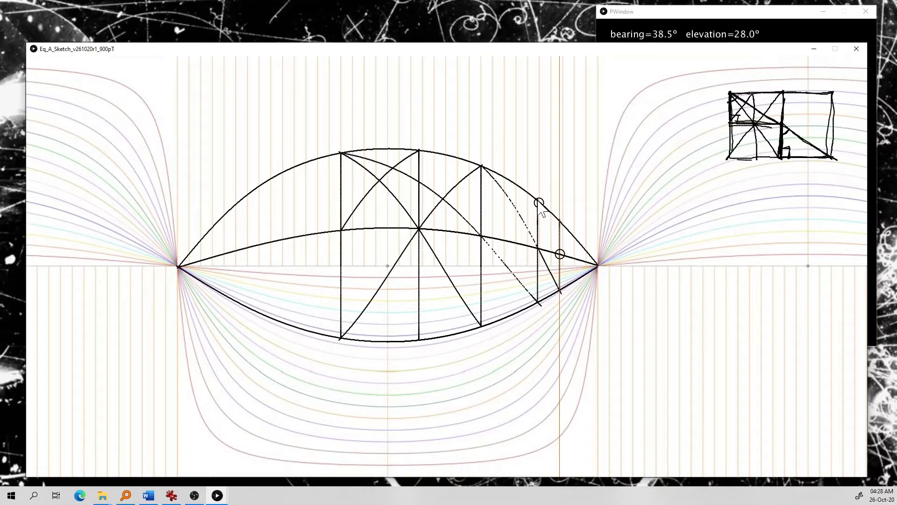
pyautogui.moveTo(540, 205)
pyautogui.mouseDown()
pyautogui.moveTo(577, 293)
pyautogui.moveTo(583, 245)
pyautogui.mouseUp()
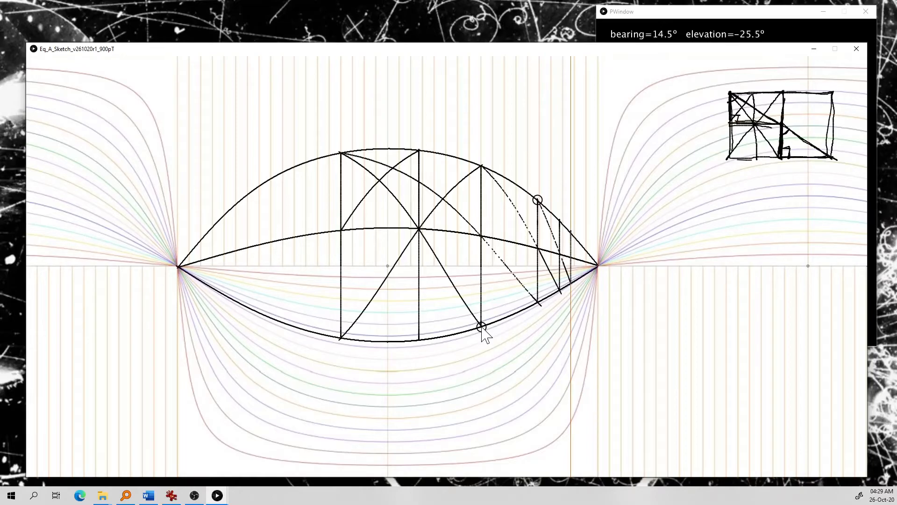
# Draw a line from the original rectangle's bottom-right corner through its left side's midpoint to the upper curve, and drop a vertical to the lower curve
pyautogui.click(341, 230)
pyautogui.click(482, 326)
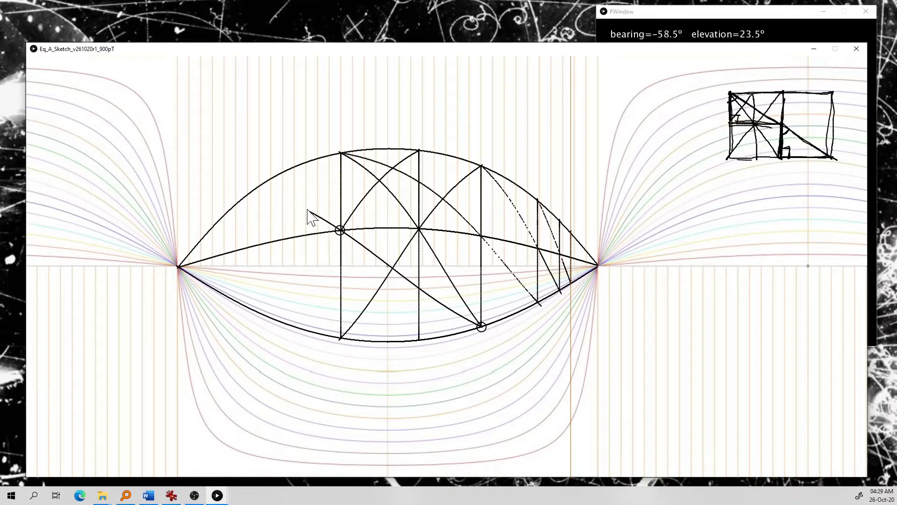
pyautogui.click(269, 189)
pyautogui.click(255, 190)
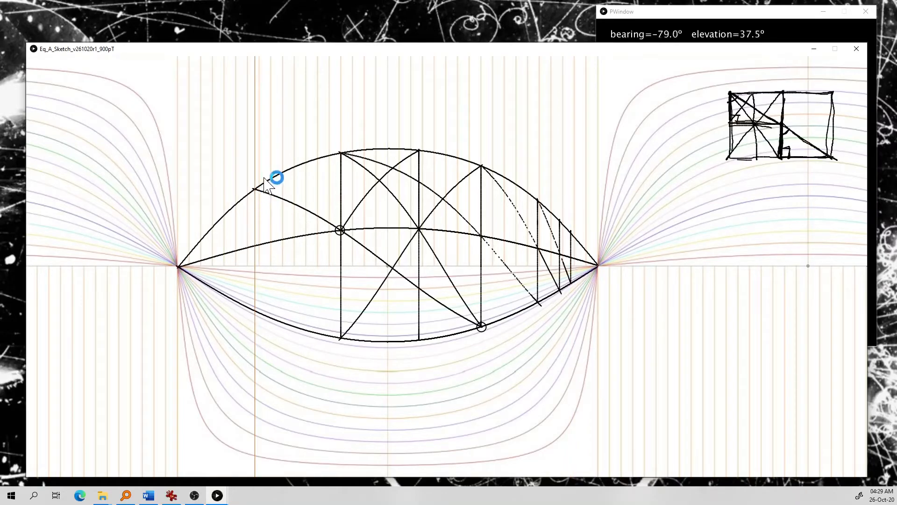
pyautogui.moveTo(261, 189); pyautogui.dragTo(271, 316)
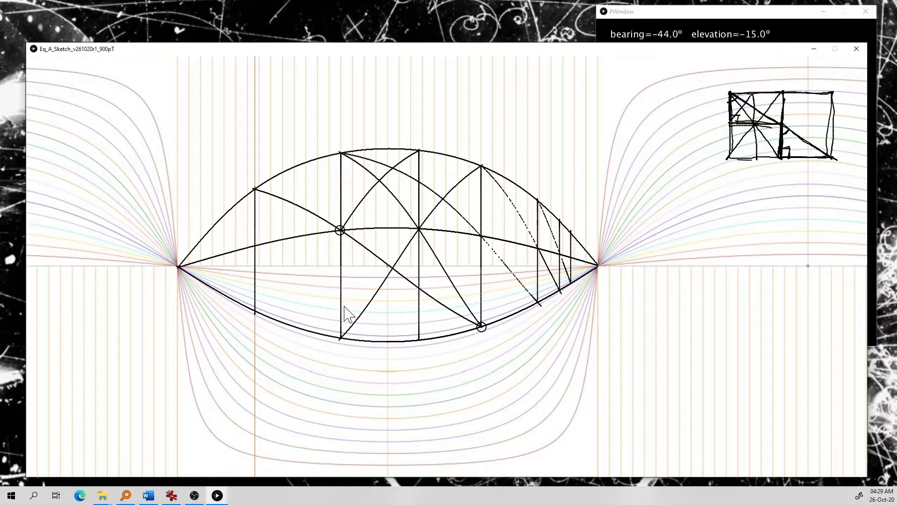
# Add another rectangle toward the left vanishing point with a line from the original's bottom-left corner through the new side's midpoint and a vertical
pyautogui.click(340, 338)
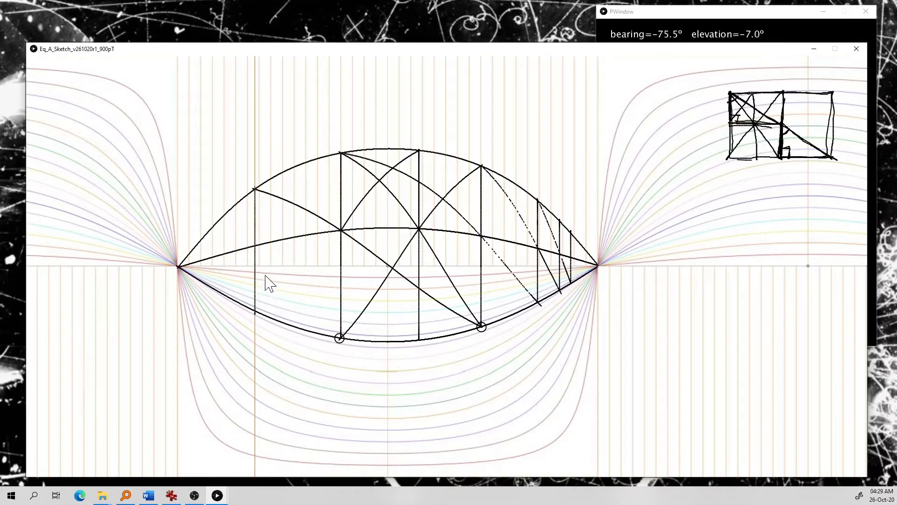
pyautogui.click(255, 246)
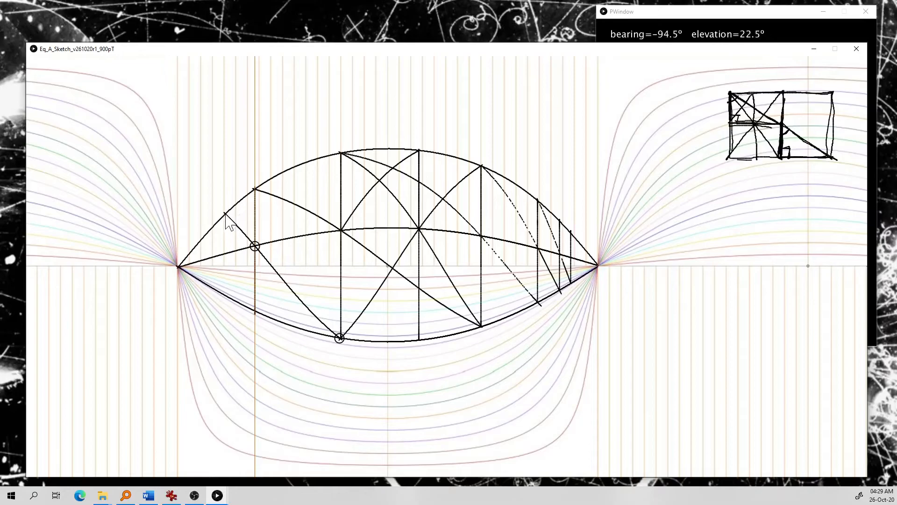
pyautogui.moveTo(225, 214); pyautogui.dragTo(229, 292)
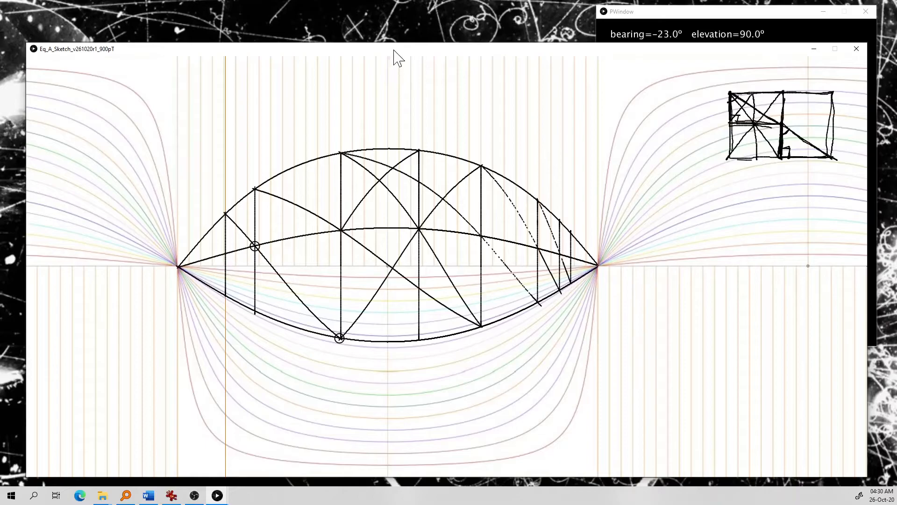
# Move the sketch window aside and open the exported drawing eqsk2020102643055.jpg from the application folder with FSPViewer
pyautogui.moveTo(393, 50); pyautogui.dragTo(396, 49)
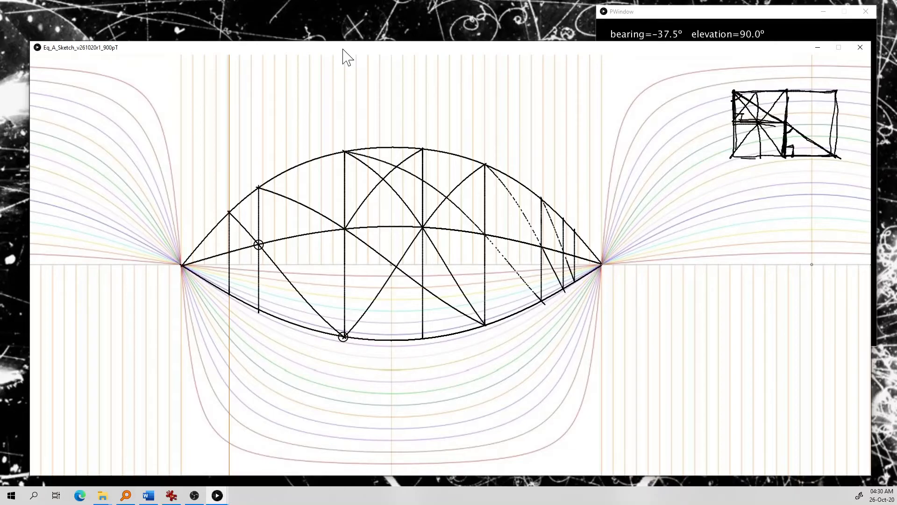
pyautogui.moveTo(315, 49)
pyautogui.mouseDown()
pyautogui.moveTo(420, 154)
pyautogui.moveTo(433, 232)
pyautogui.mouseUp()
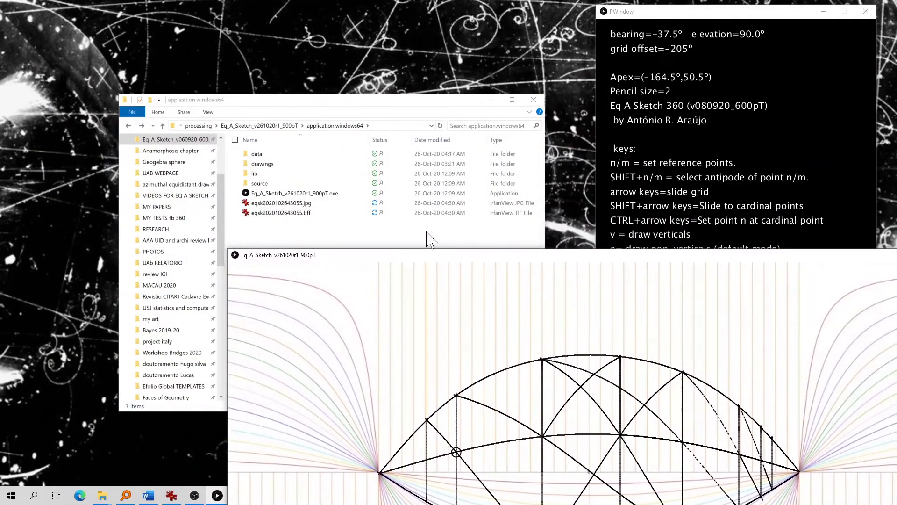
pyautogui.click(290, 234)
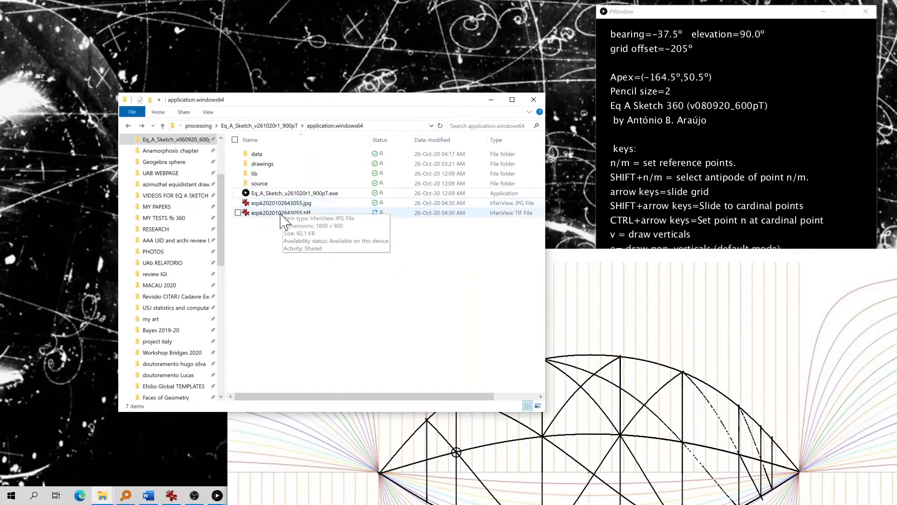
pyautogui.moveTo(281, 205)
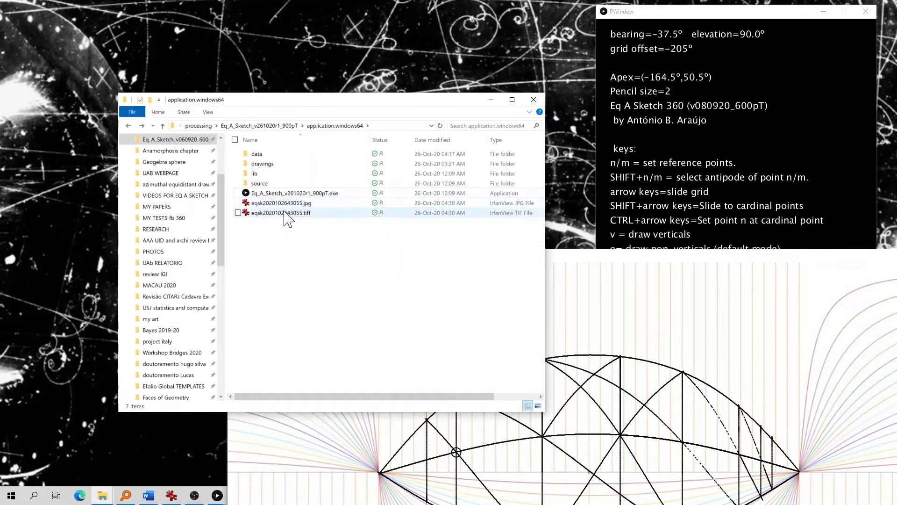
pyautogui.moveTo(308, 218)
pyautogui.click(296, 206)
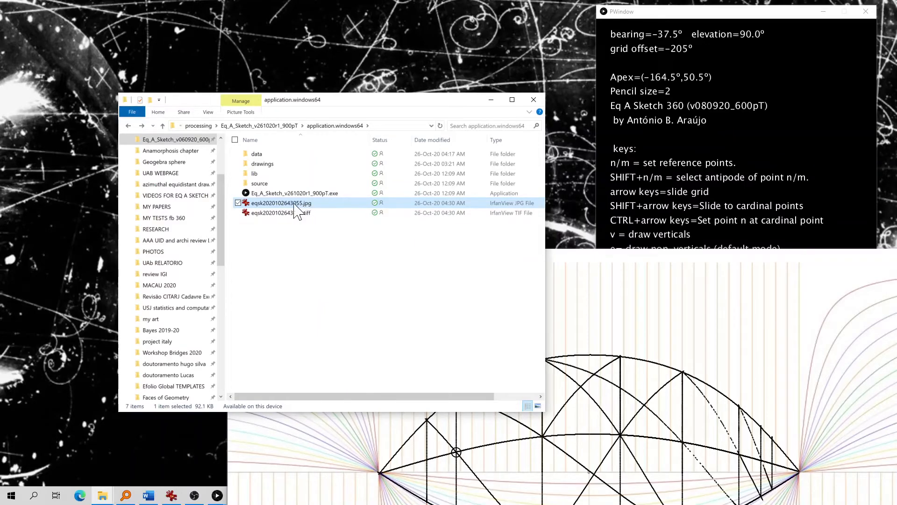
pyautogui.moveTo(297, 210)
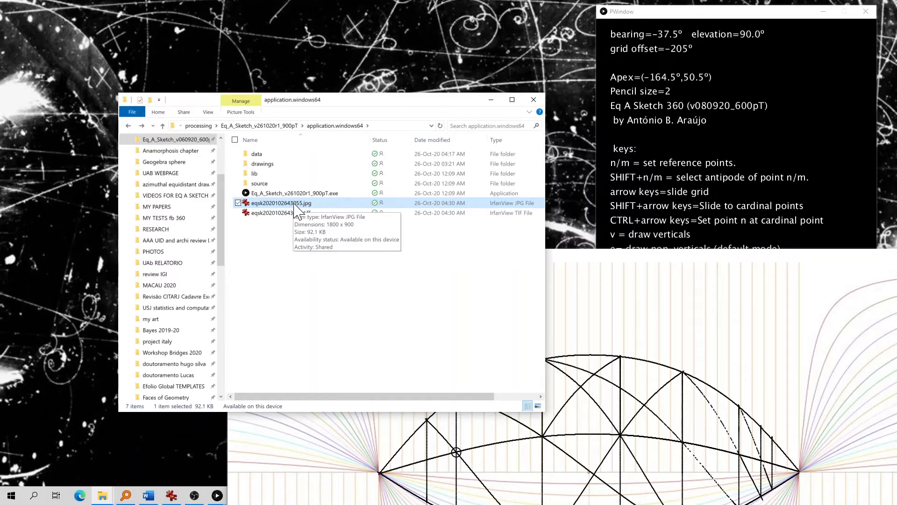
pyautogui.rightClick(295, 206)
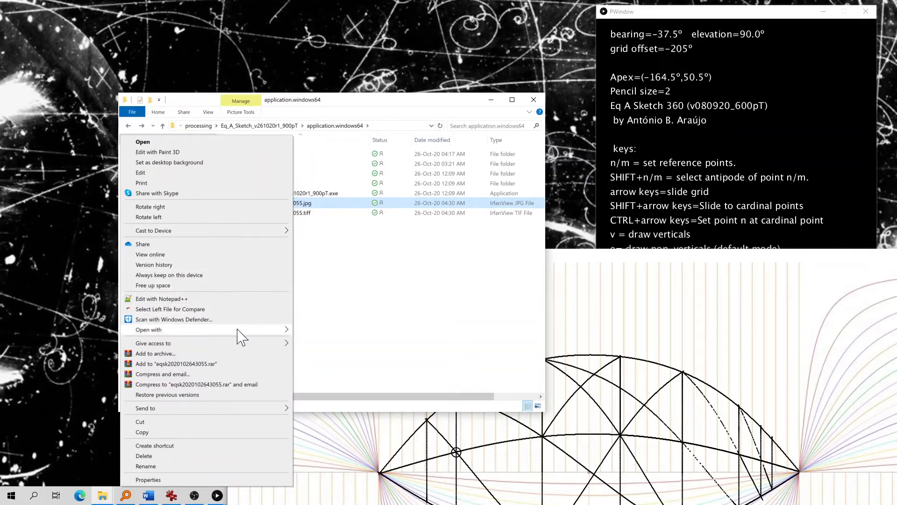
pyautogui.moveTo(237, 331)
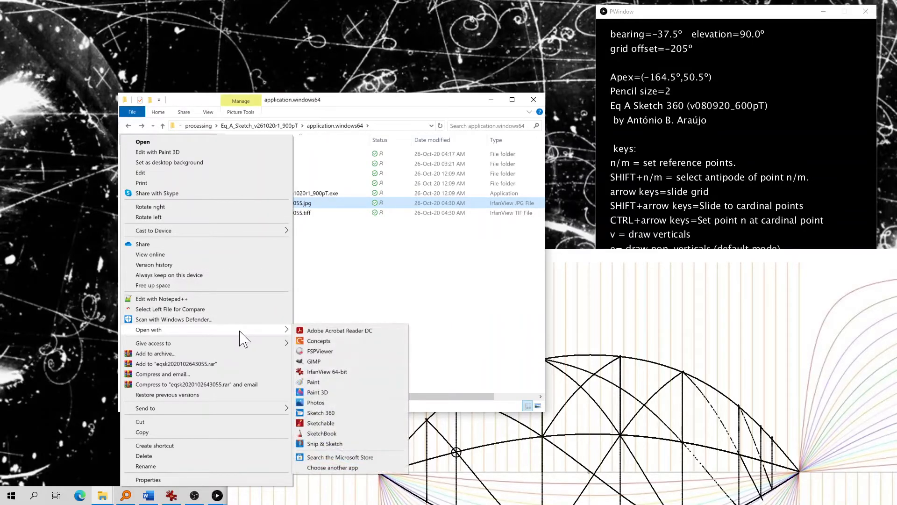
pyautogui.click(330, 354)
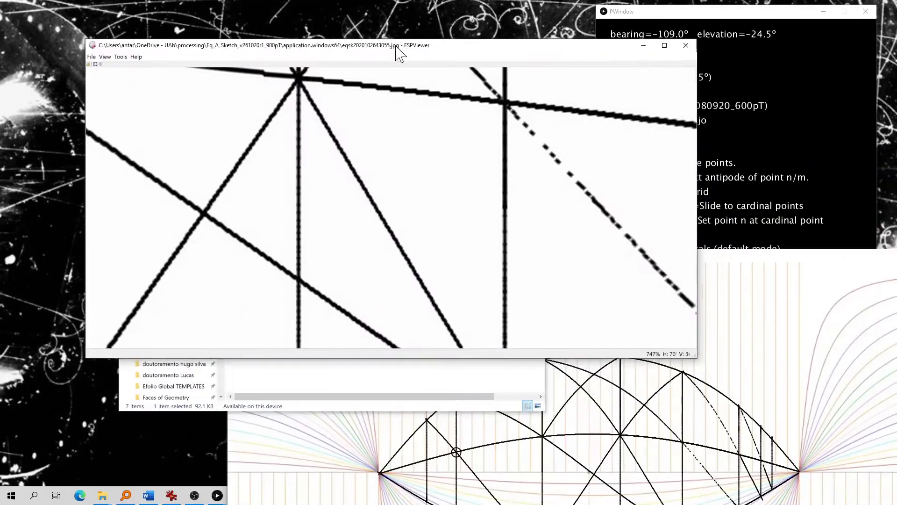
# Bring the sketch window back into view, hide its grid, and move it out of the way of the FSPViewer window
pyautogui.moveTo(396, 54)
pyautogui.mouseDown()
pyautogui.moveTo(406, 80)
pyautogui.moveTo(362, 52)
pyautogui.mouseUp()
pyautogui.moveTo(771, 260)
pyautogui.mouseDown()
pyautogui.moveTo(575, 126)
pyautogui.moveTo(553, 31)
pyautogui.moveTo(571, 44)
pyautogui.mouseUp()
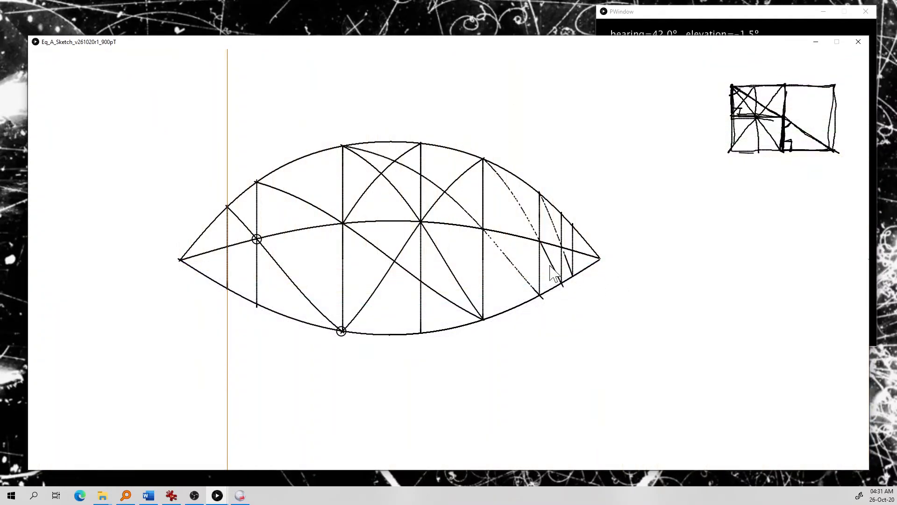
pyautogui.press('g')
pyautogui.moveTo(449, 41)
pyautogui.mouseDown()
pyautogui.moveTo(537, 80)
pyautogui.moveTo(538, 504)
pyautogui.mouseUp()
pyautogui.click(423, 60)
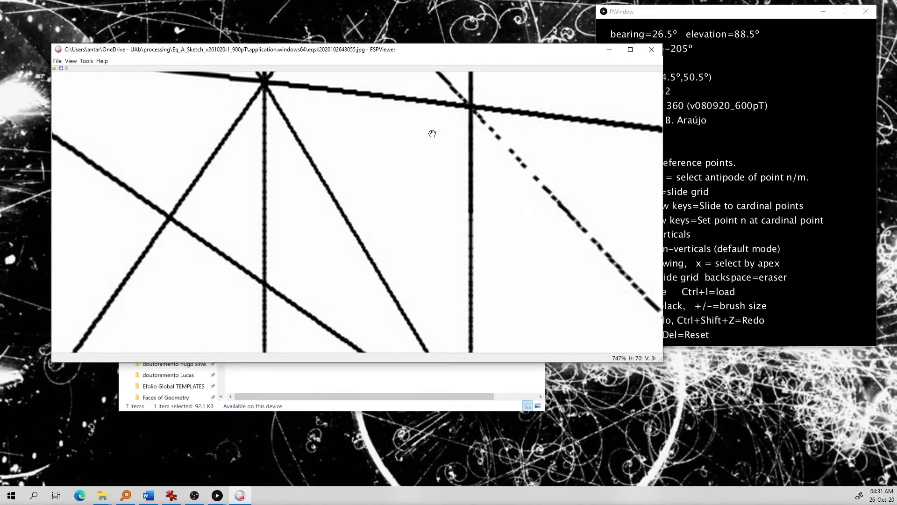
# Examine the divided and repeated rectangles in the panorama view from several directions and zoom levels
pyautogui.scroll(-5, 326, 202)
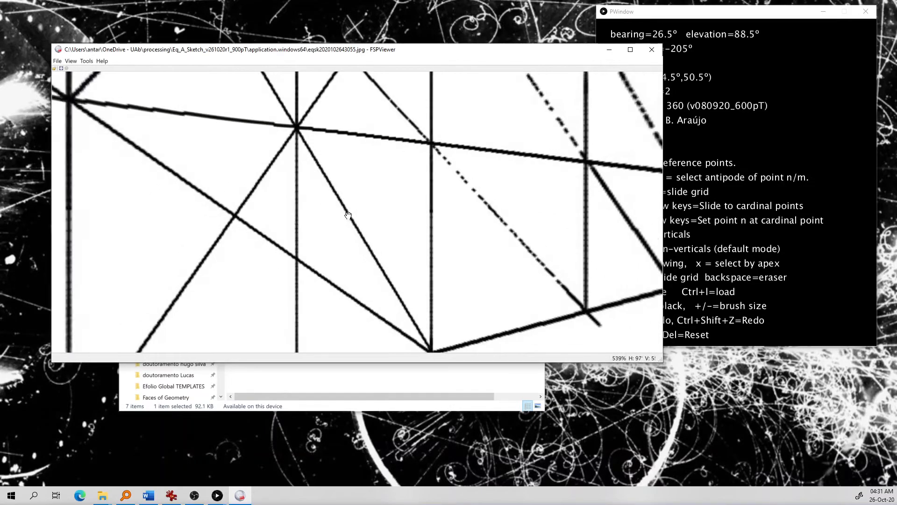
pyautogui.scroll(-1, 349, 213)
pyautogui.scroll(-5, 367, 106)
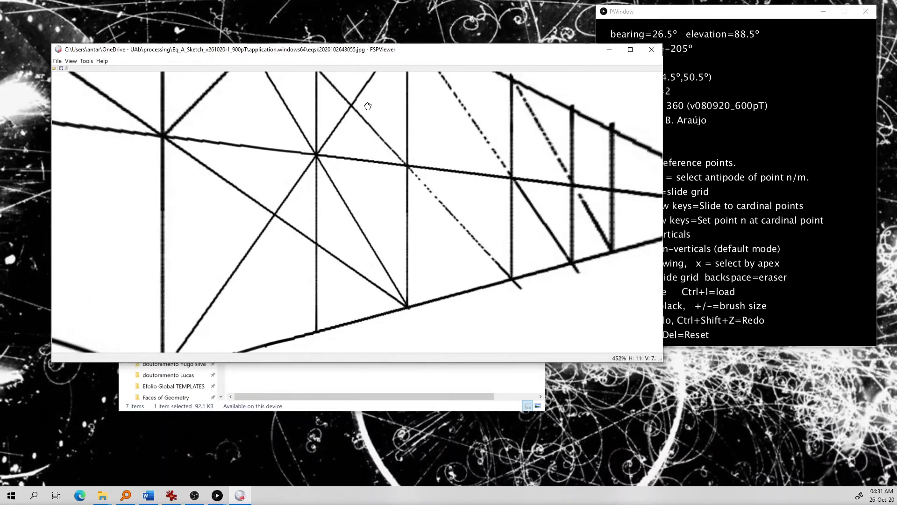
pyautogui.moveTo(371, 157)
pyautogui.mouseDown()
pyautogui.moveTo(365, 152)
pyautogui.moveTo(365, 163)
pyautogui.moveTo(369, 153)
pyautogui.moveTo(381, 156)
pyautogui.moveTo(367, 153)
pyautogui.moveTo(388, 155)
pyautogui.moveTo(365, 150)
pyautogui.mouseUp()
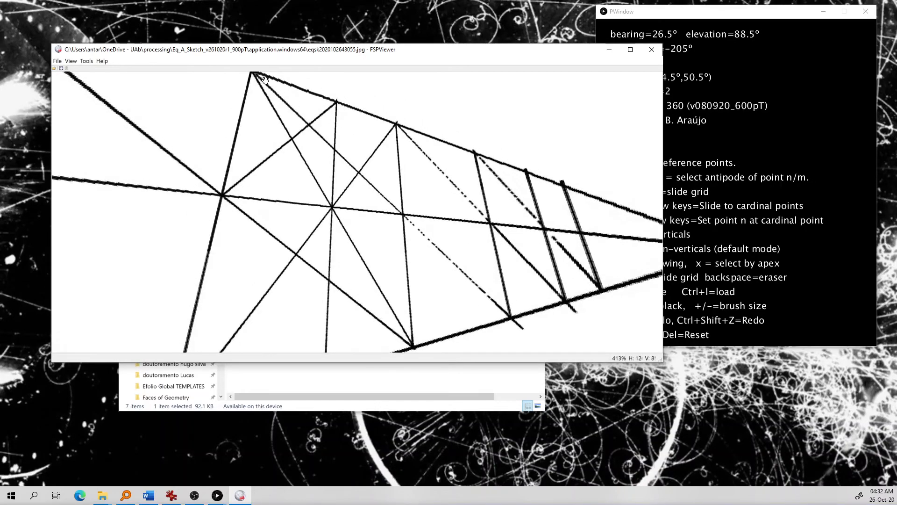
pyautogui.moveTo(323, 256); pyautogui.dragTo(316, 271)
pyautogui.scroll(-2, 305, 201)
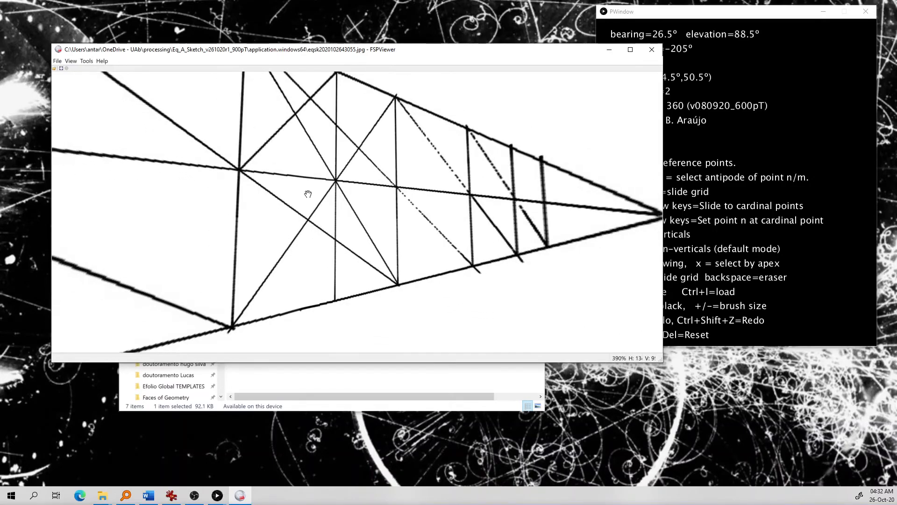
pyautogui.moveTo(327, 180)
pyautogui.mouseDown()
pyautogui.moveTo(337, 187)
pyautogui.moveTo(333, 178)
pyautogui.mouseUp()
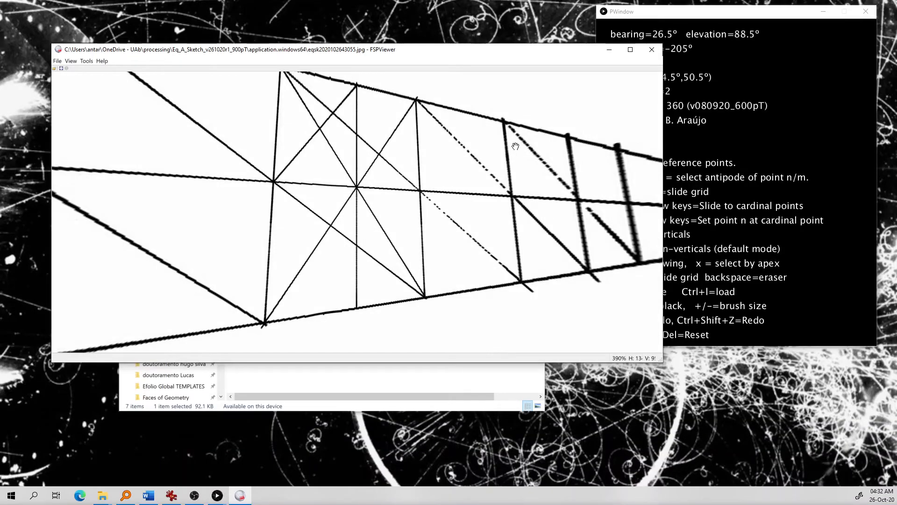
pyautogui.moveTo(516, 252); pyautogui.dragTo(533, 173)
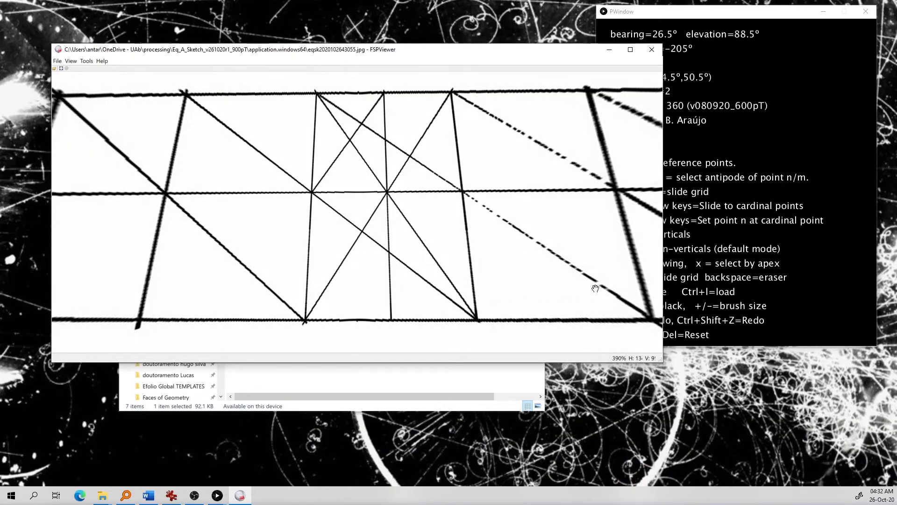
pyautogui.moveTo(400, 217); pyautogui.dragTo(396, 185)
pyautogui.scroll(-2, 396, 187)
pyautogui.scroll(5, 396, 187)
pyautogui.scroll(1, 416, 200)
pyautogui.moveTo(452, 213); pyautogui.dragTo(425, 240)
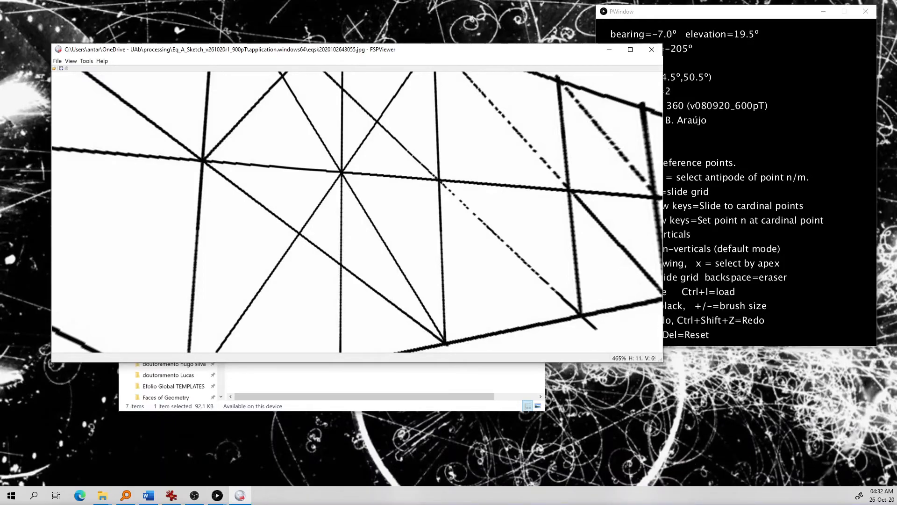
# Close the sketch program and switch to the isel_s.jpg panorama drawing in IrfanView
pyautogui.hotkey('alt', 'Tab')
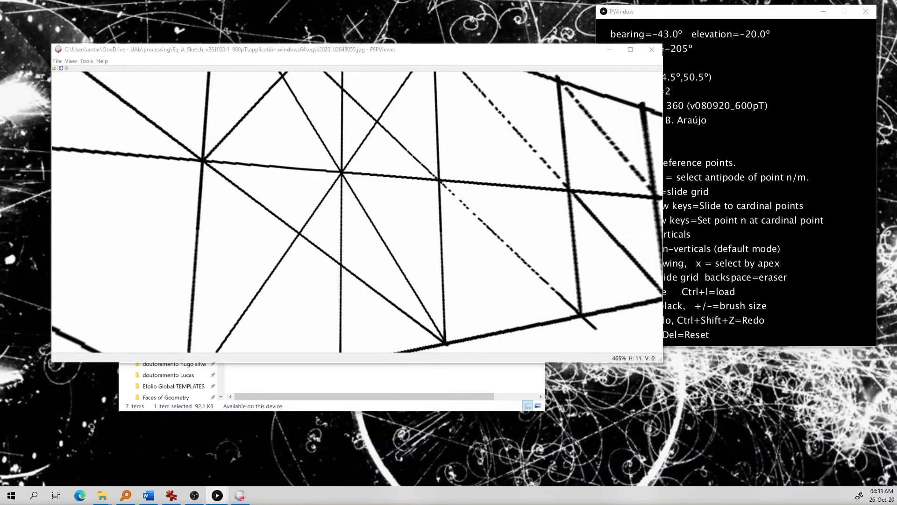
pyautogui.press('Escape')
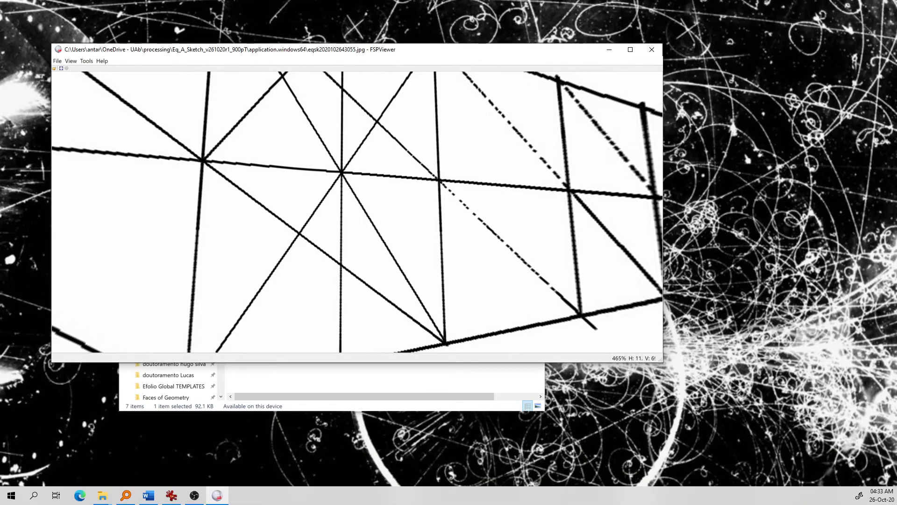
pyautogui.click(171, 495)
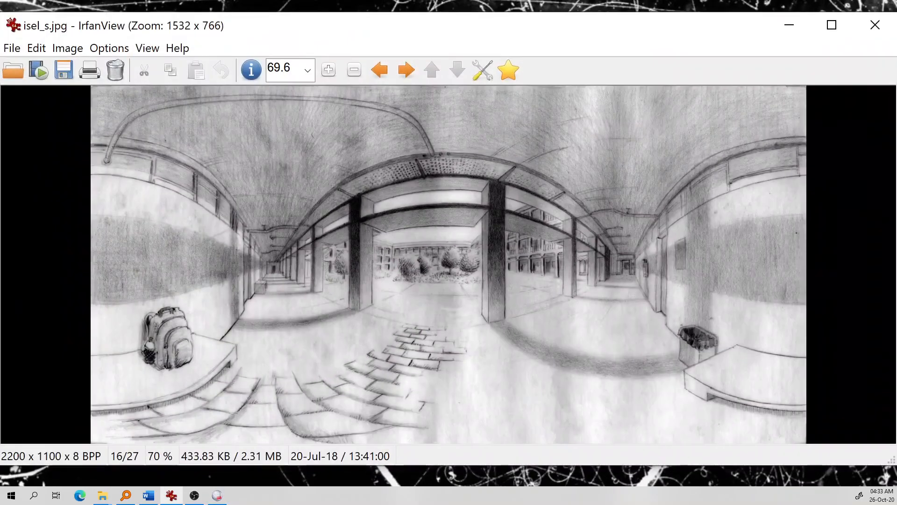